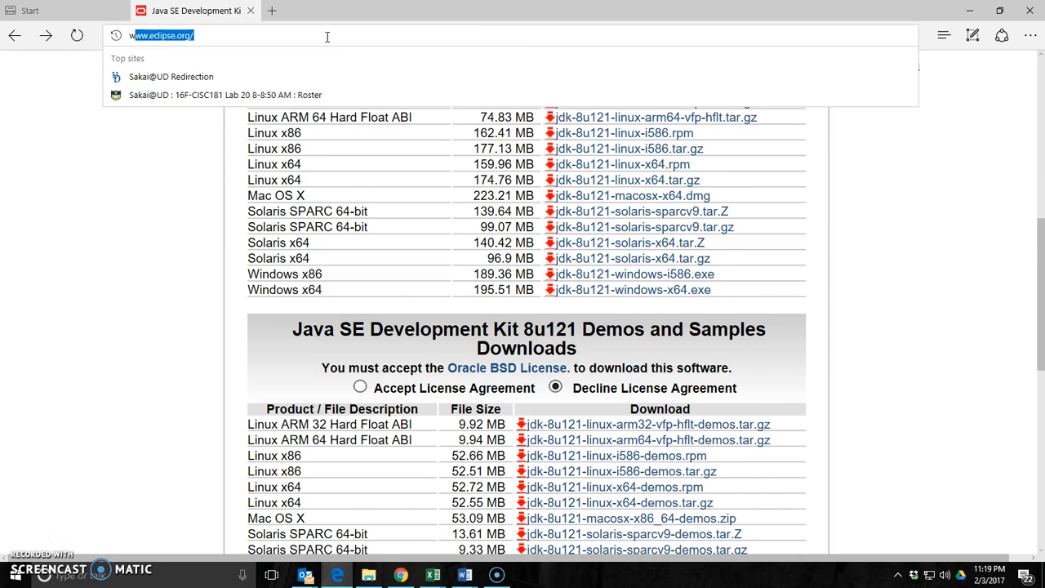
key("Return")
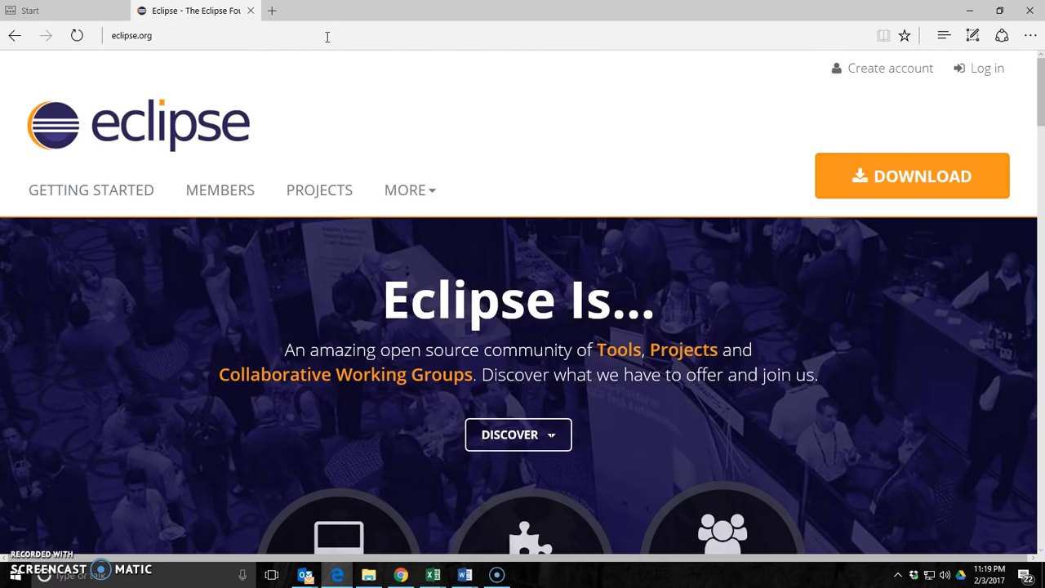
left_click(871, 180)
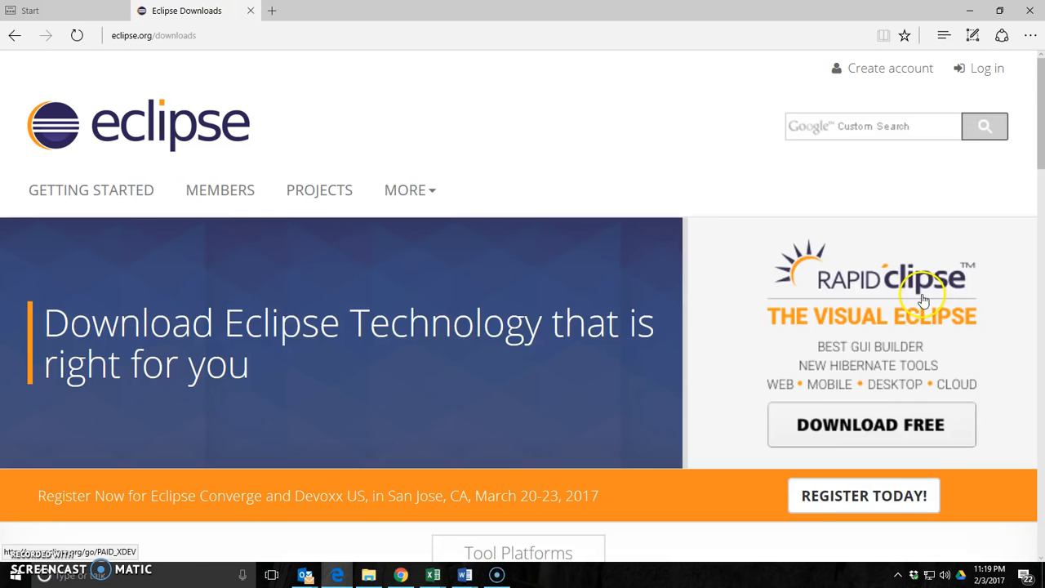
scroll(711, 368, "down", 4)
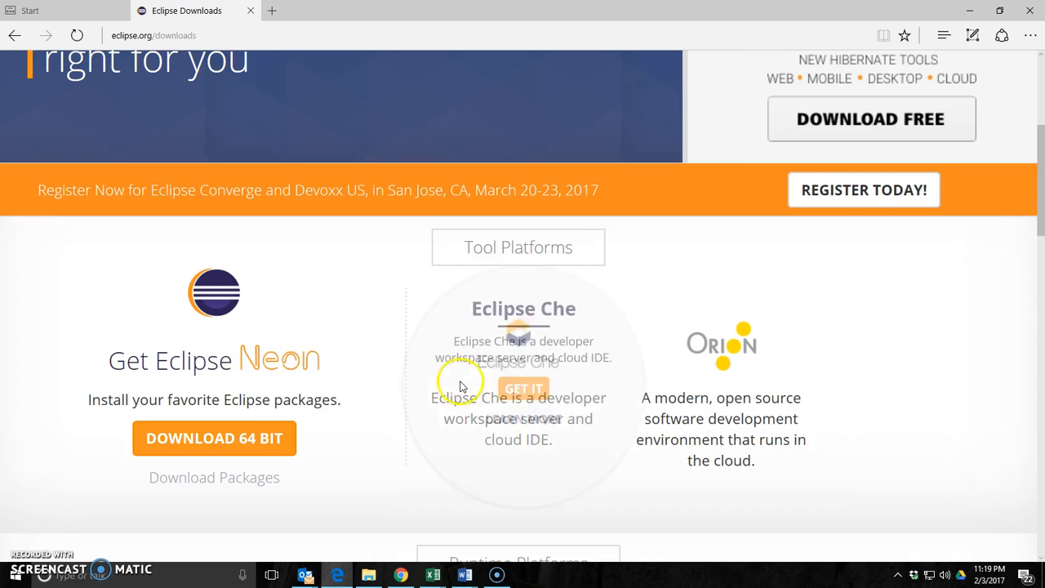
scroll(466, 382, "down", 2)
scroll(688, 392, "down", 2)
scroll(681, 389, "up", 2)
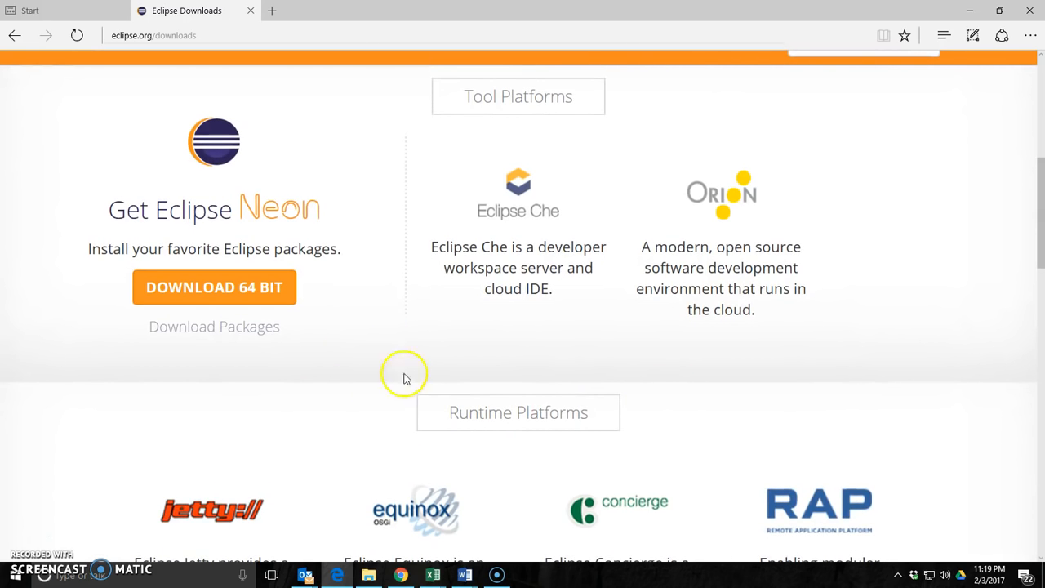
left_click(207, 326)
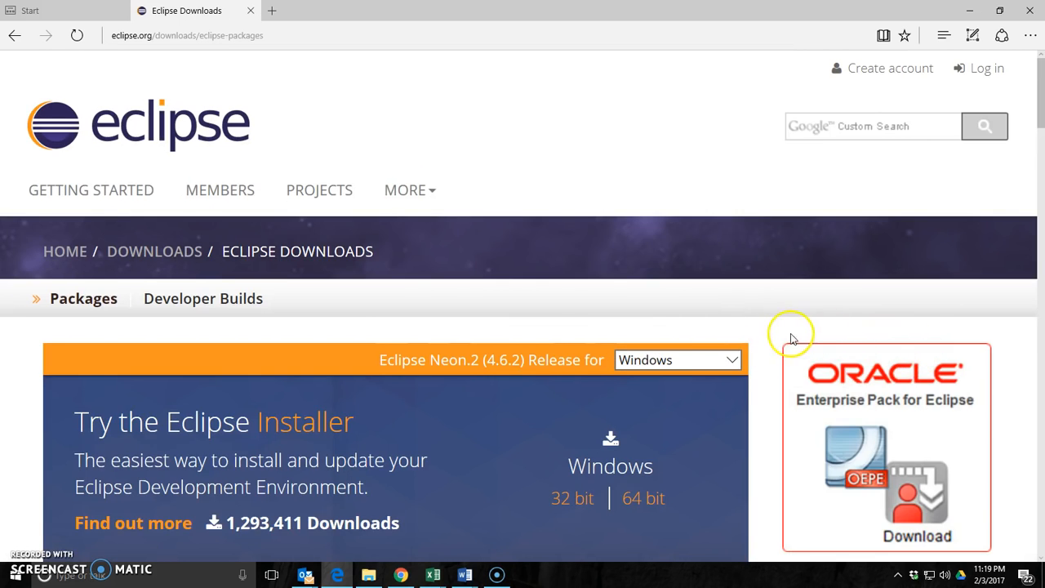
Step: Examine the Windows package list, comparing the Java EE Developers and Java Developers editions and their 32-bit and 64-bit downloads
scroll(784, 342, "down", 4)
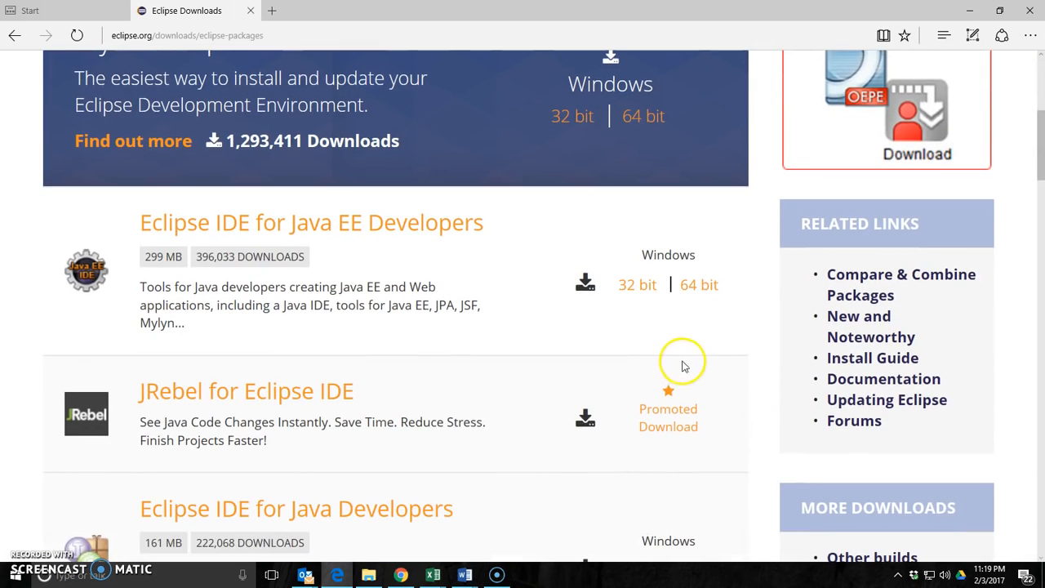
scroll(693, 357, "down", 2)
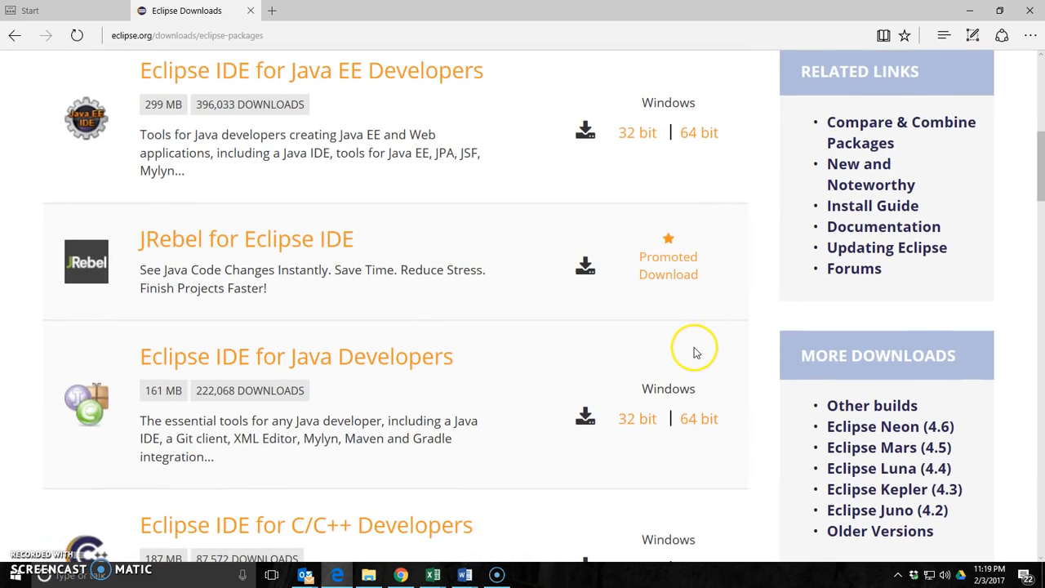
scroll(693, 352, "down", 2)
scroll(691, 352, "up", 5)
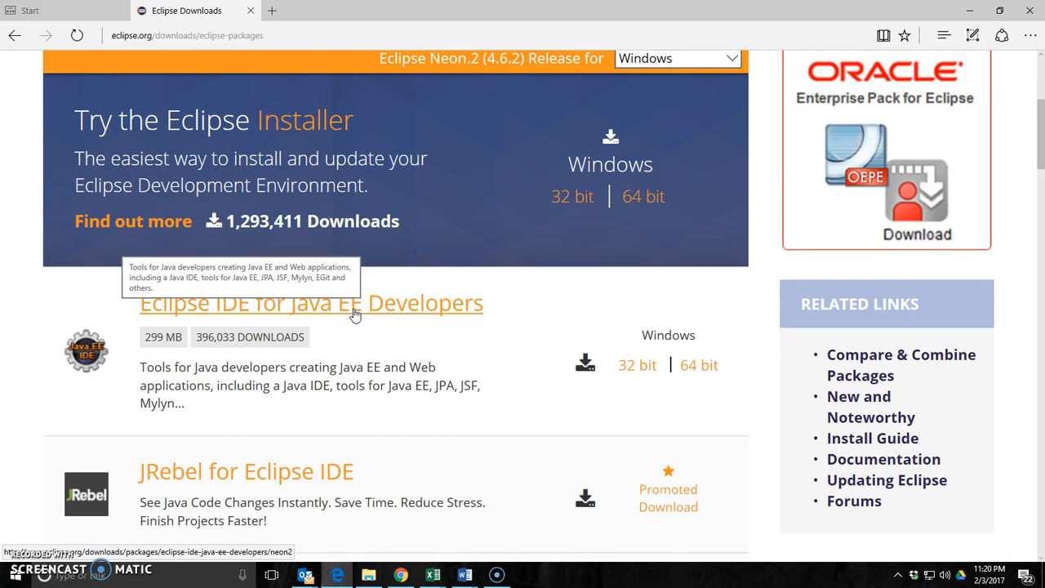
scroll(465, 367, "down", 3)
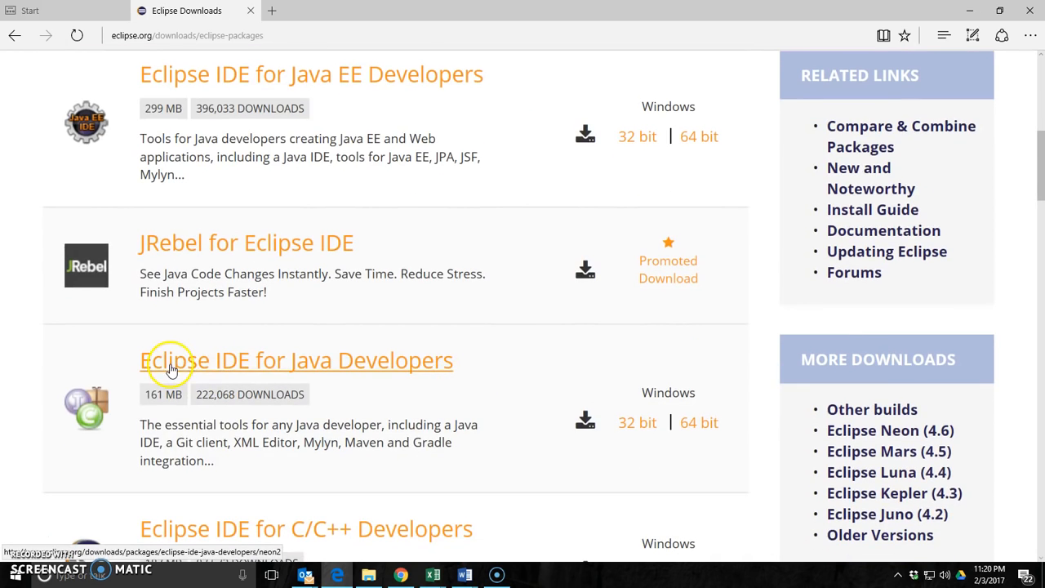
scroll(445, 377, "down", 1)
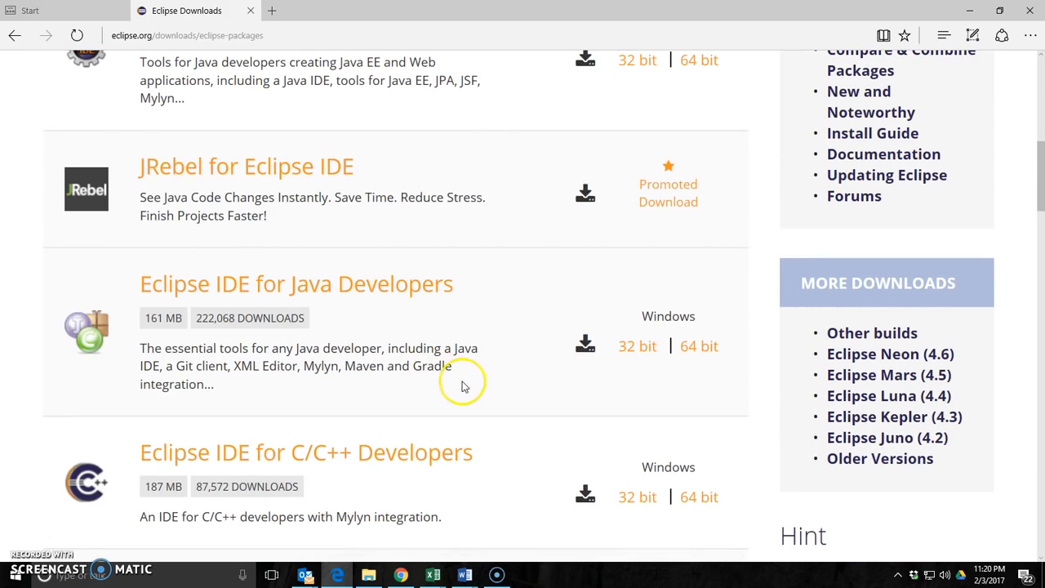
left_click(457, 399)
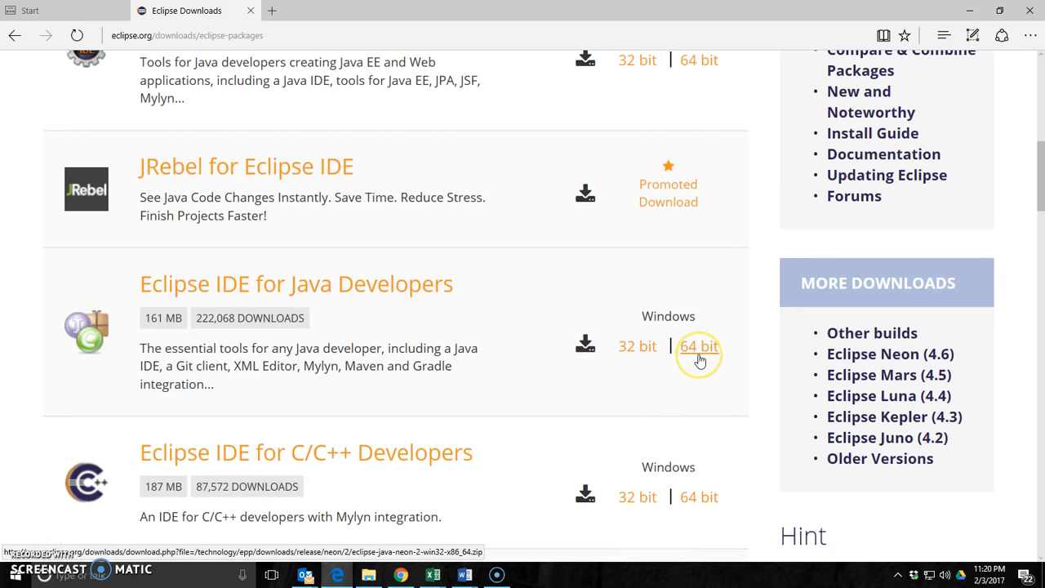
left_click(635, 350)
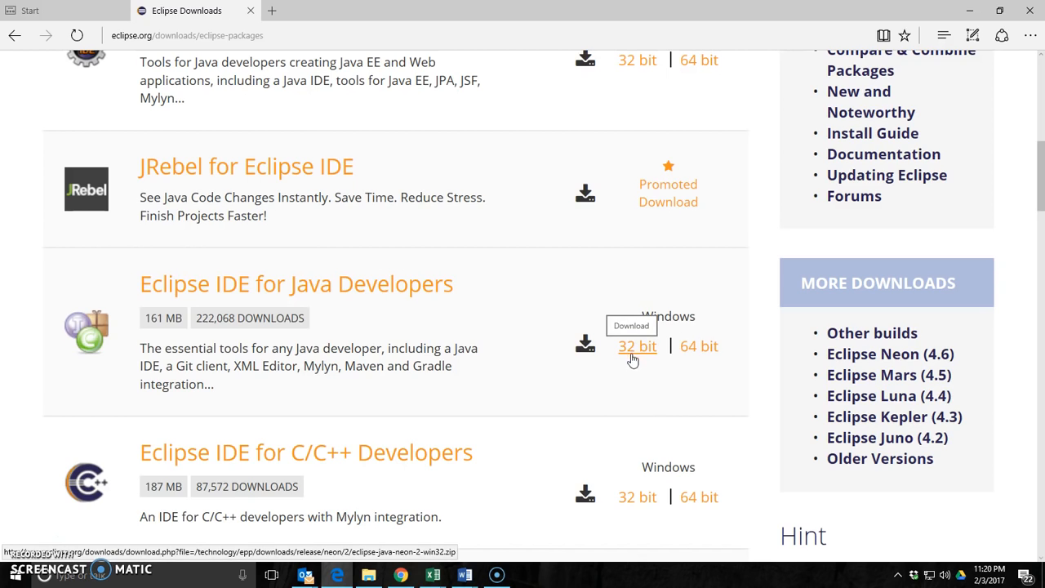
left_click(679, 397)
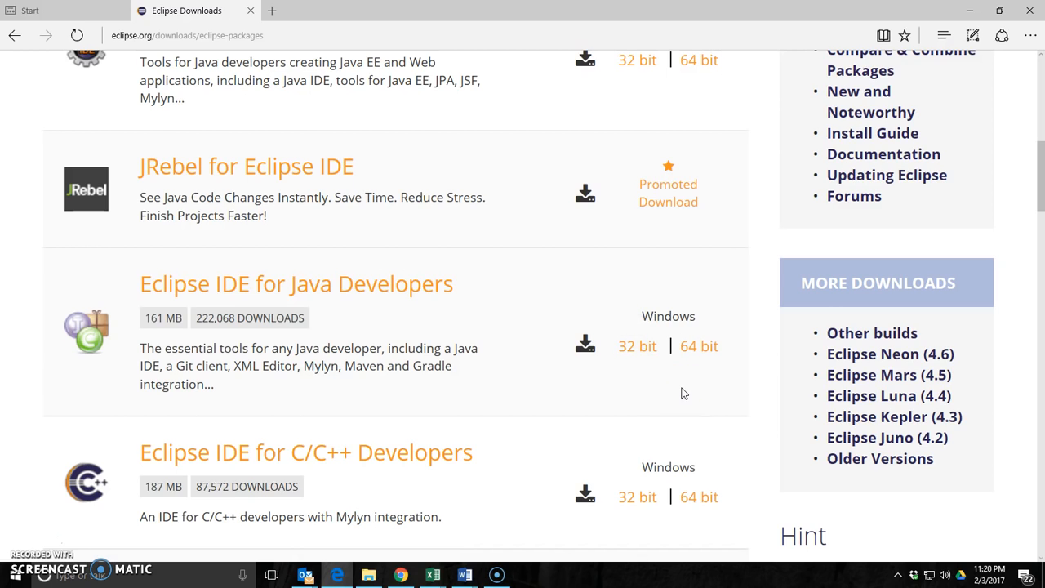
left_click(636, 351)
left_click(626, 345)
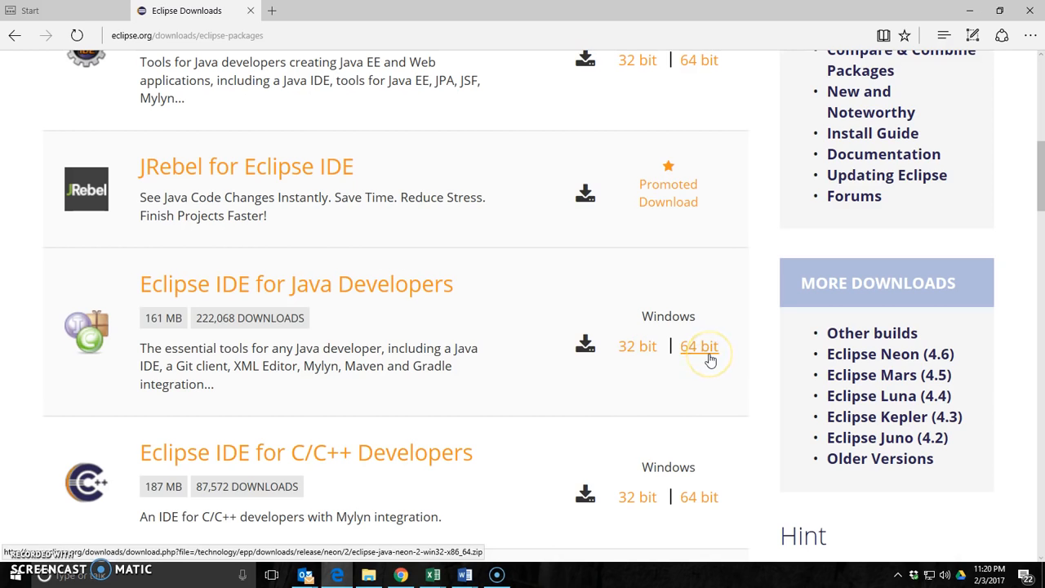
Step: Switch to File Explorer and check the computer's system type in the properties of This PC
left_click(368, 576)
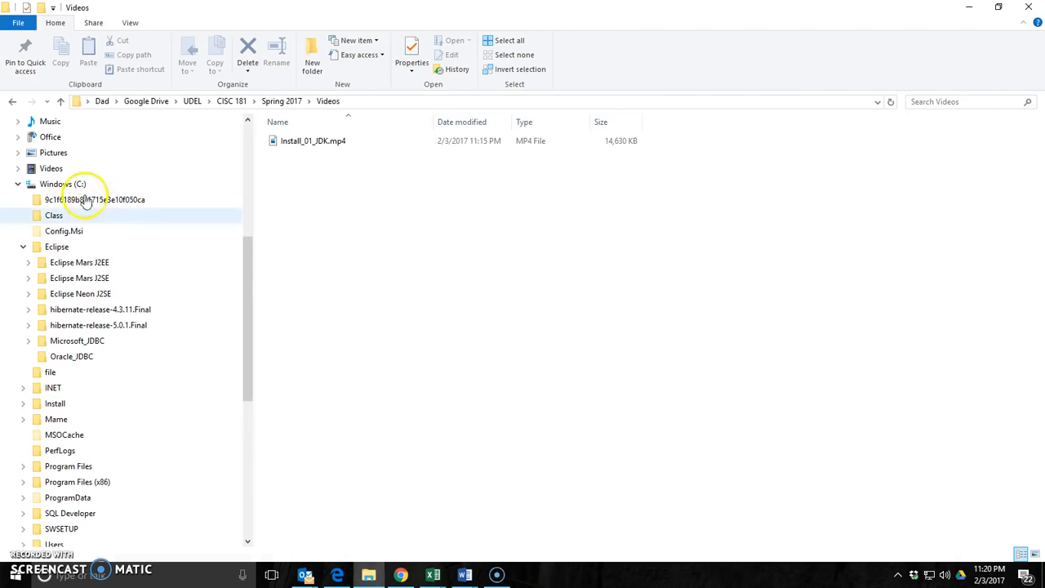
left_click_drag(252, 278, 245, 210)
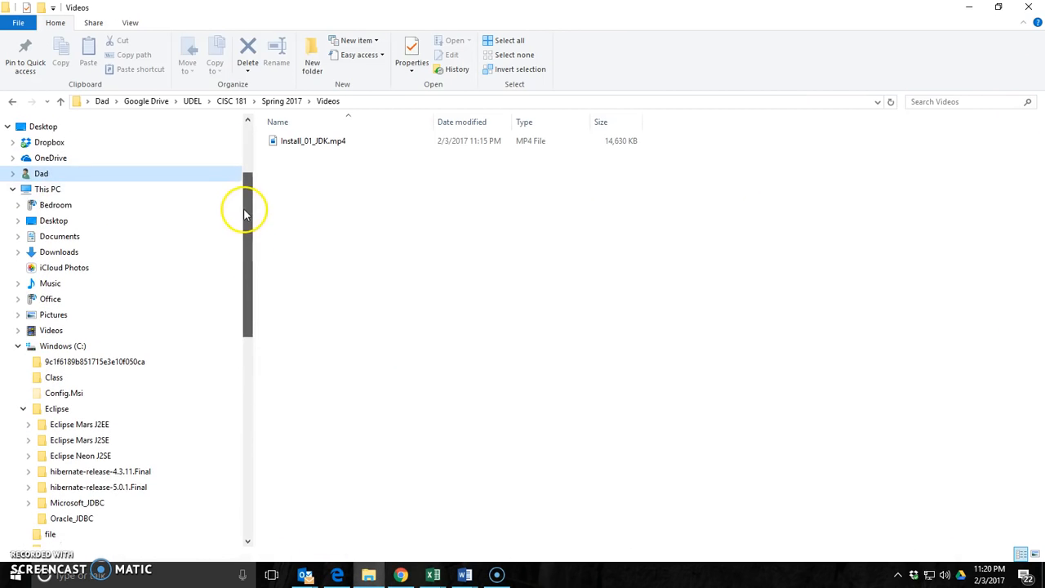
right_click(55, 190)
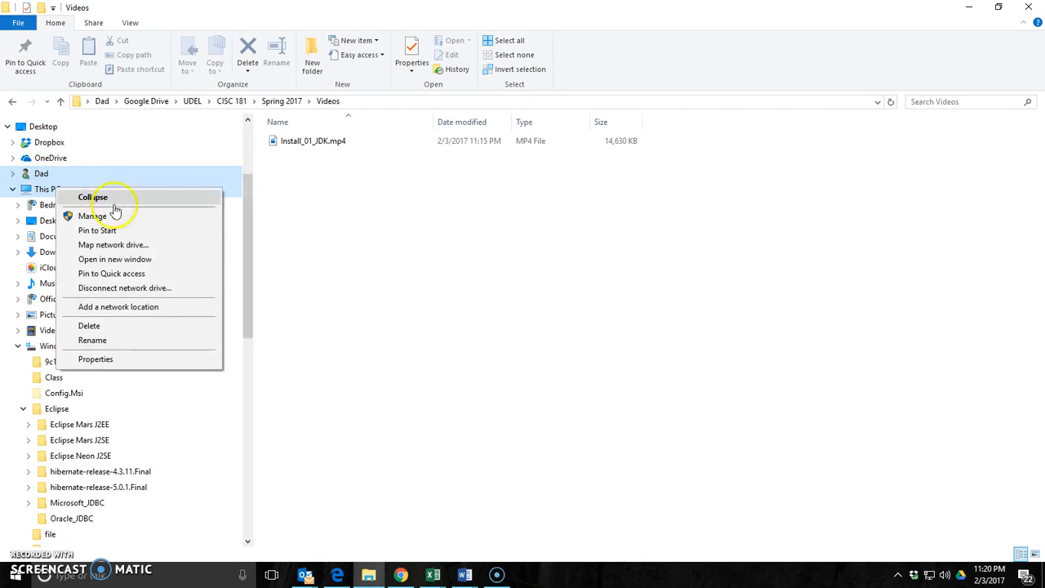
left_click(138, 359)
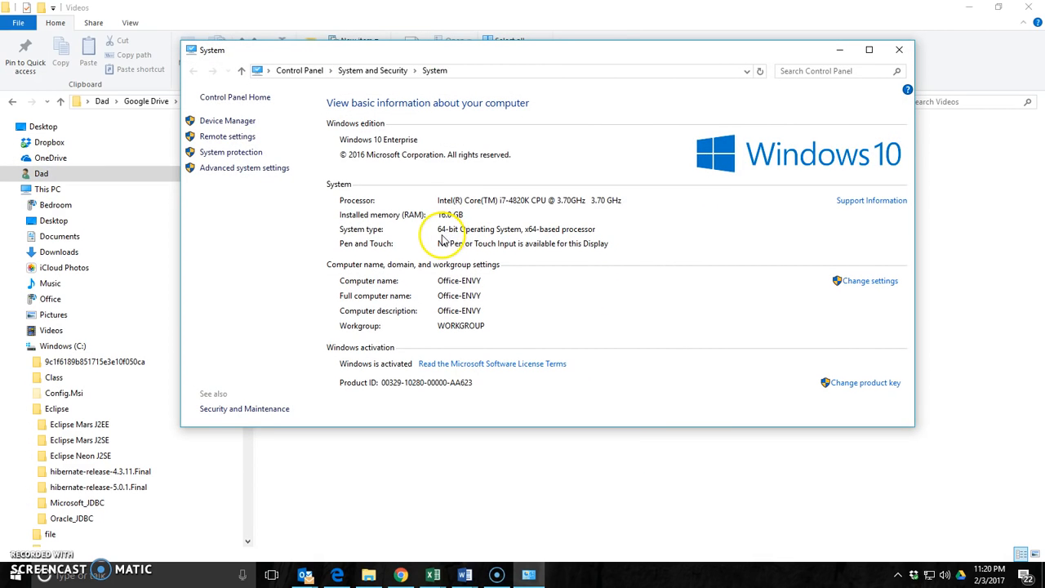
left_click(897, 54)
Step: Back in the Edge browser, download the 64-bit Windows package of Eclipse IDE for Java Developers, eclipse-java-neon-2-win32-x86_64.zip
key("alt+Tab")
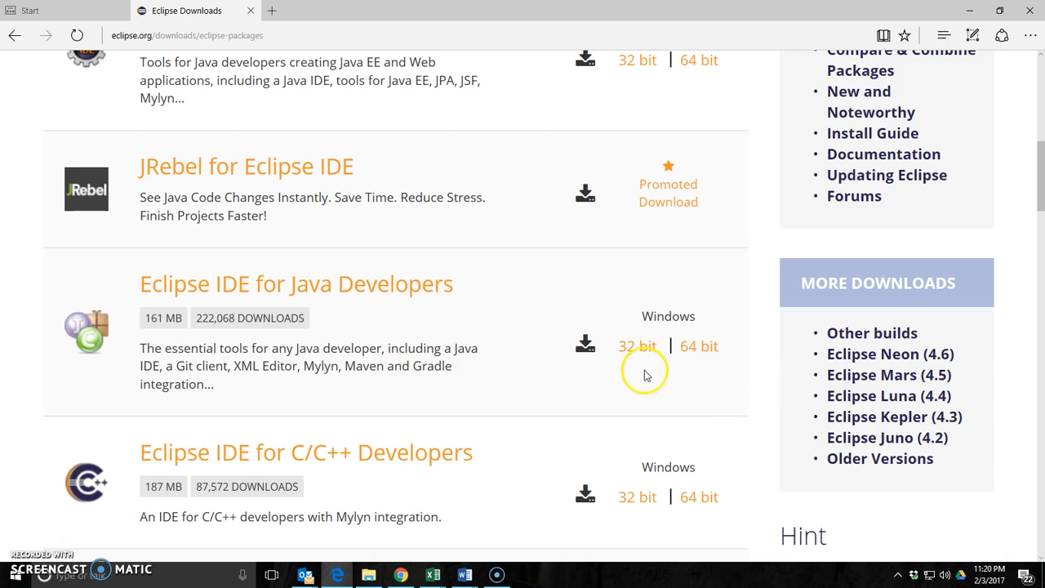
left_click(698, 348)
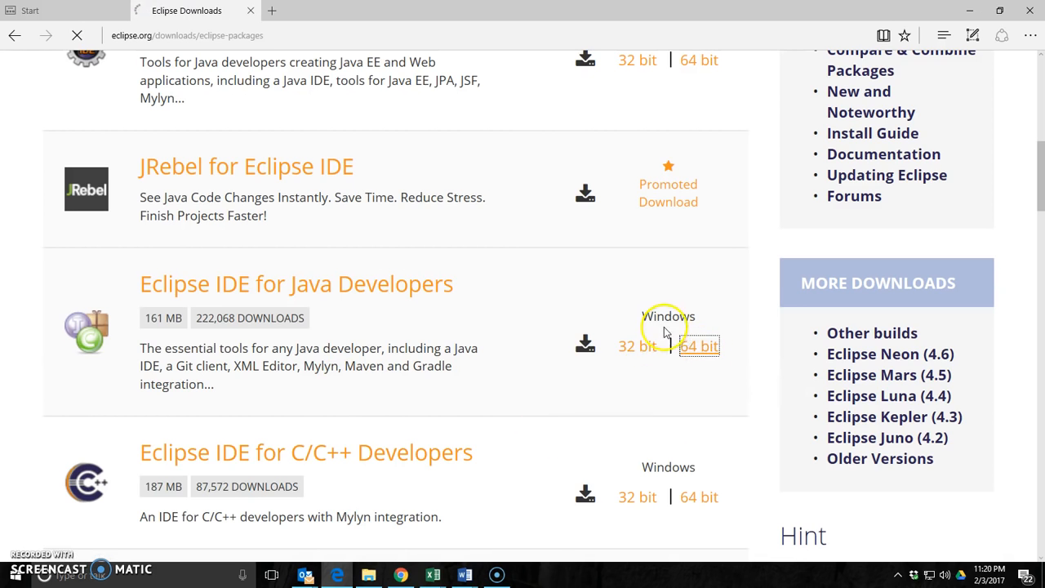
scroll(645, 327, "down", 3)
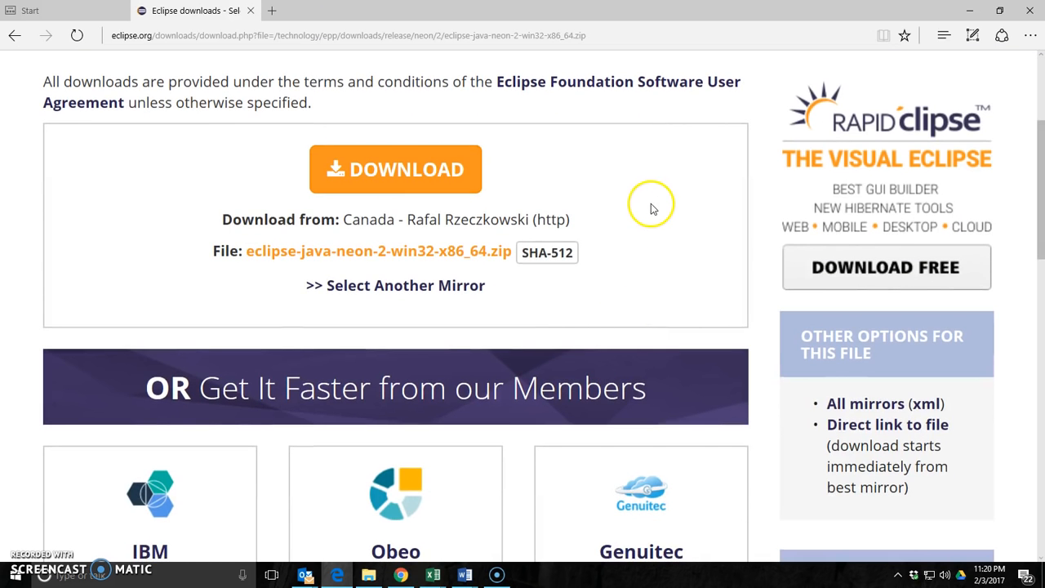
left_click(390, 168)
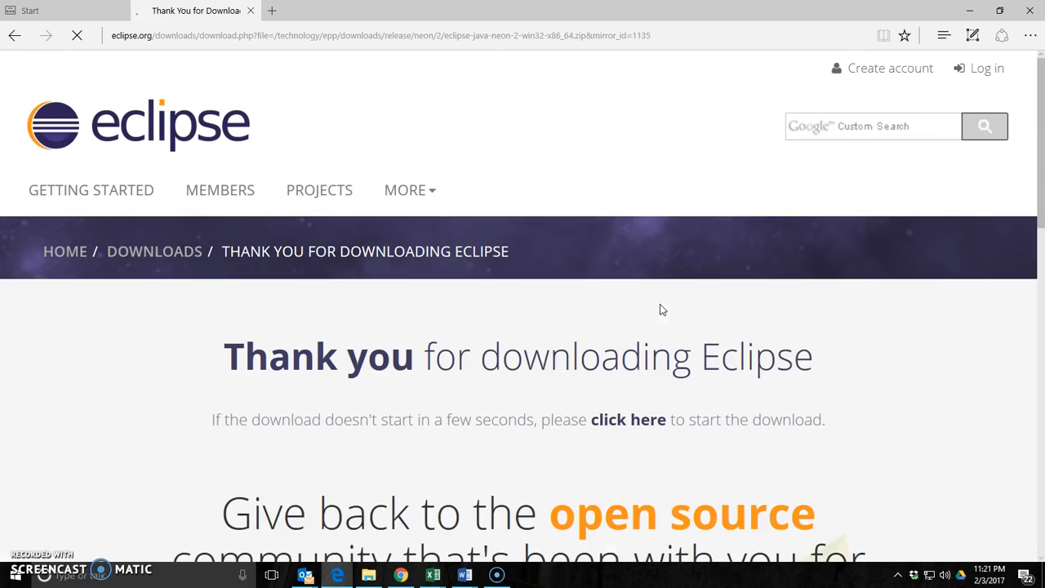
left_click(625, 533)
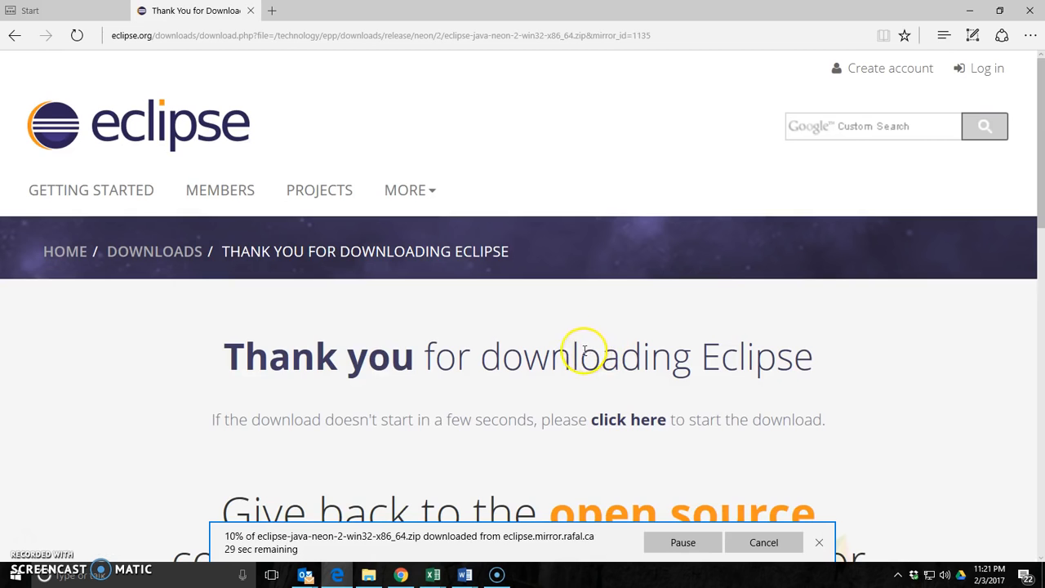
scroll(389, 341, "down", 1)
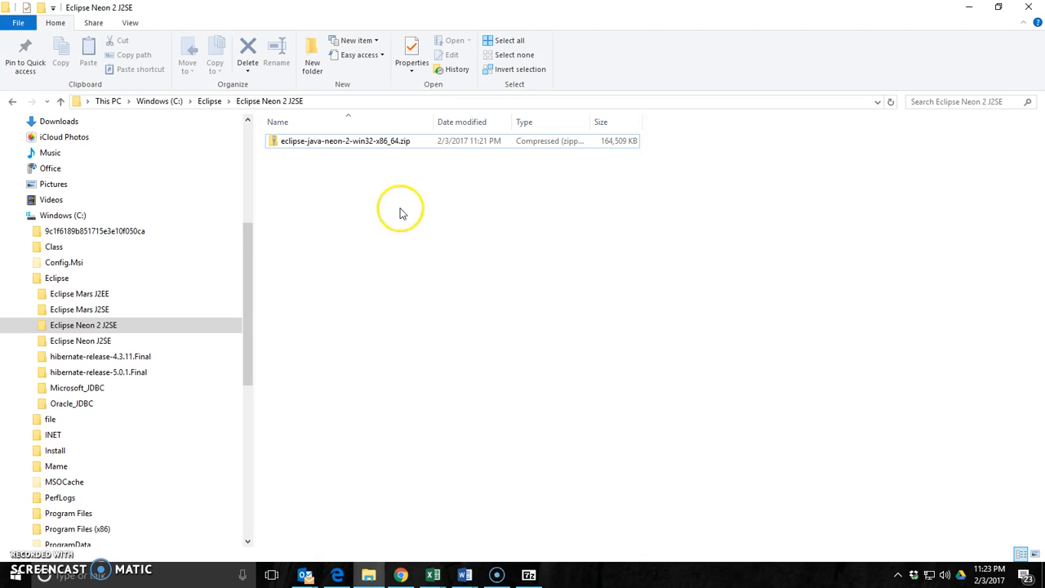
Step: Extract eclipse-java-neon-2-win32-x86_64.zip into the current Eclipse Neon 2 J2SE folder with 7-Zip
left_click(317, 151)
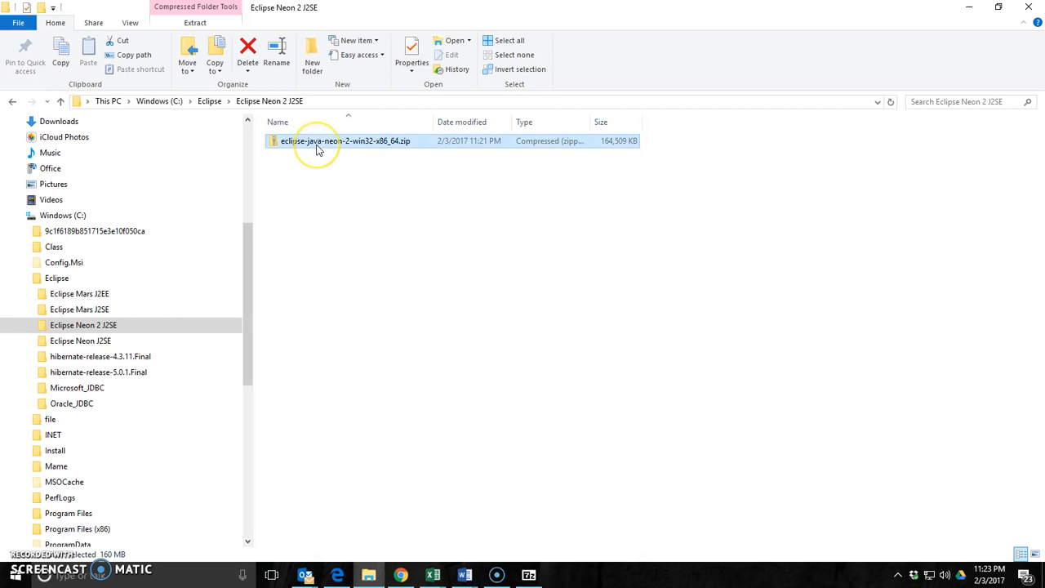
right_click(317, 148)
mouse_move(424, 214)
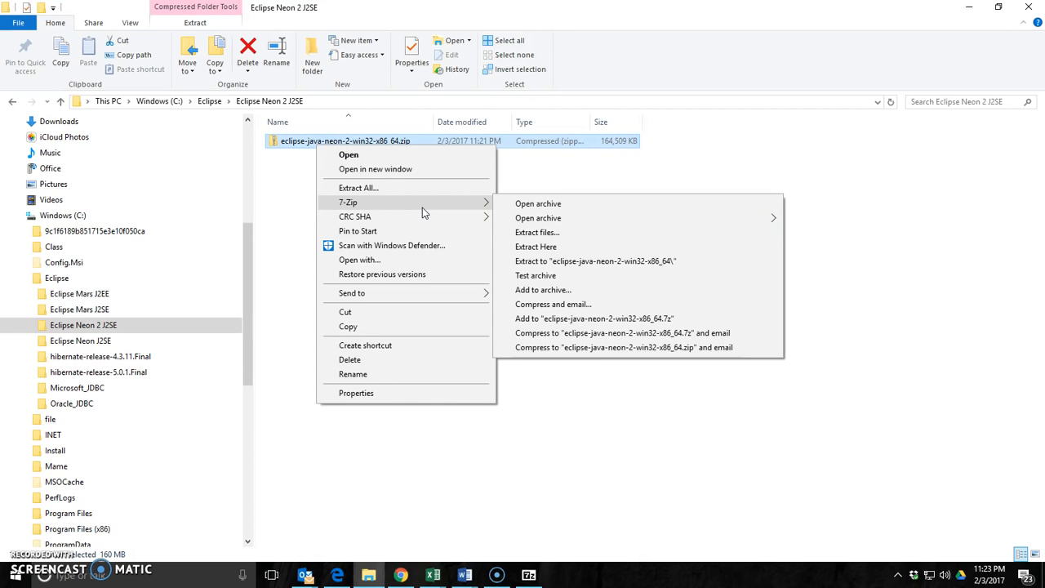
left_click(407, 189)
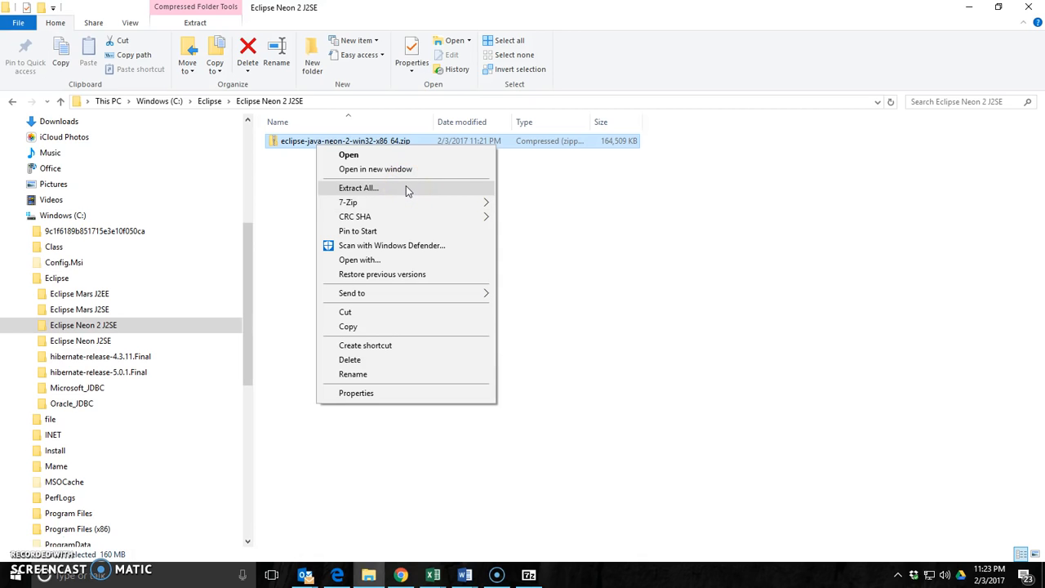
left_click(406, 204)
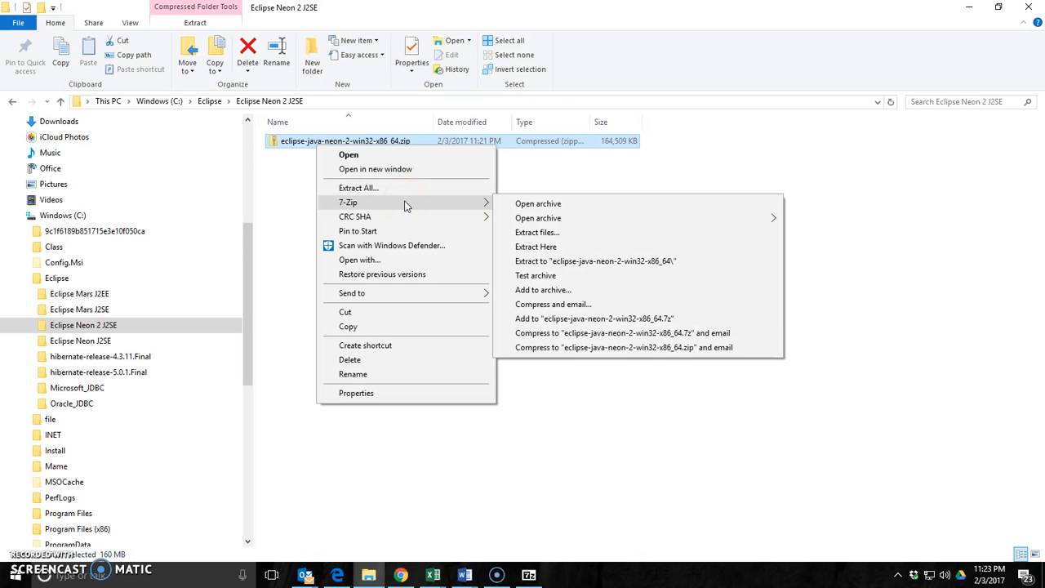
left_click(572, 251)
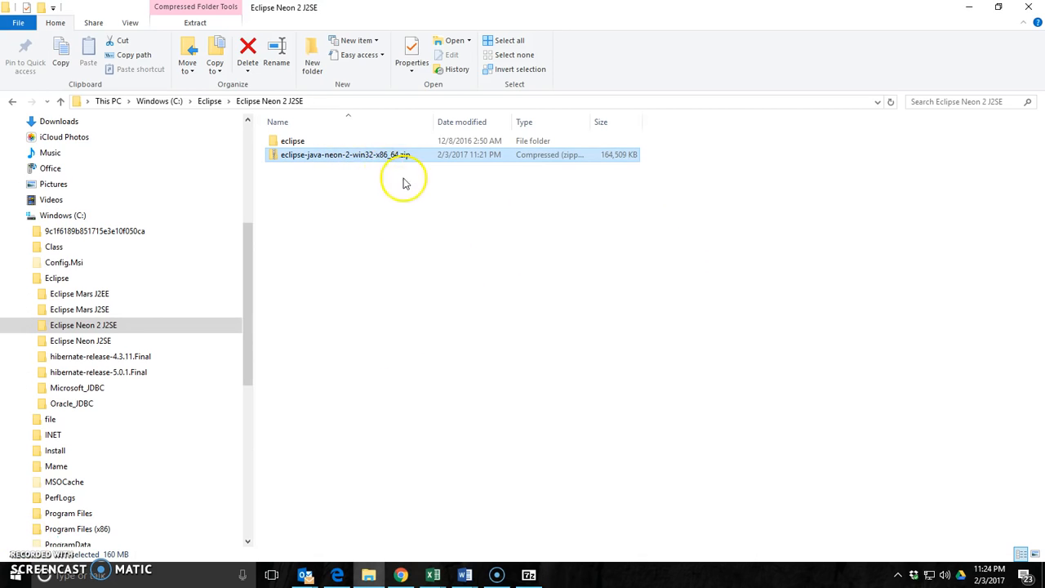
Step: Launch eclipse.exe from the extracted eclipse folder
left_click(415, 249)
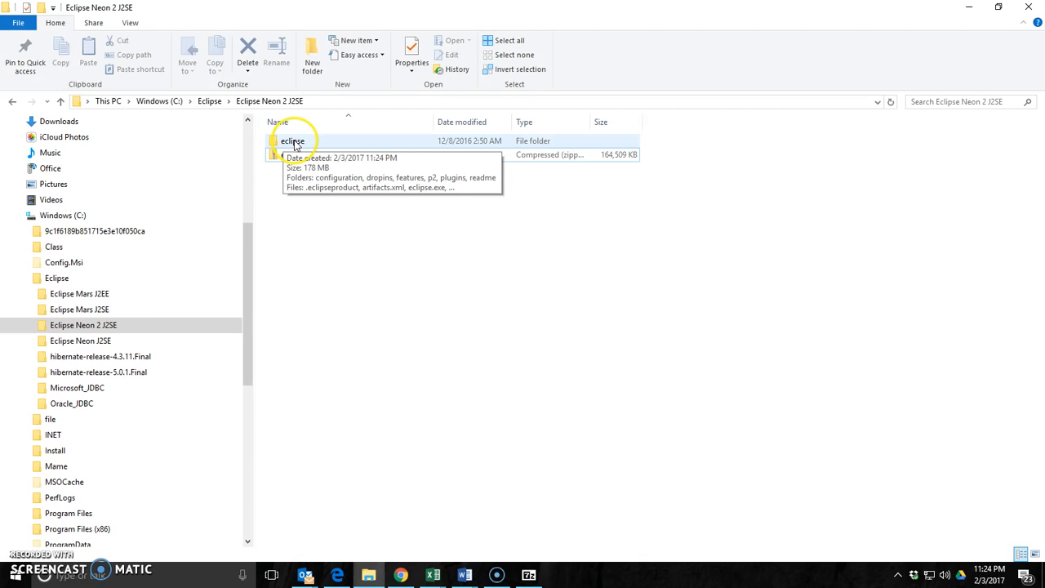
double_click(294, 142)
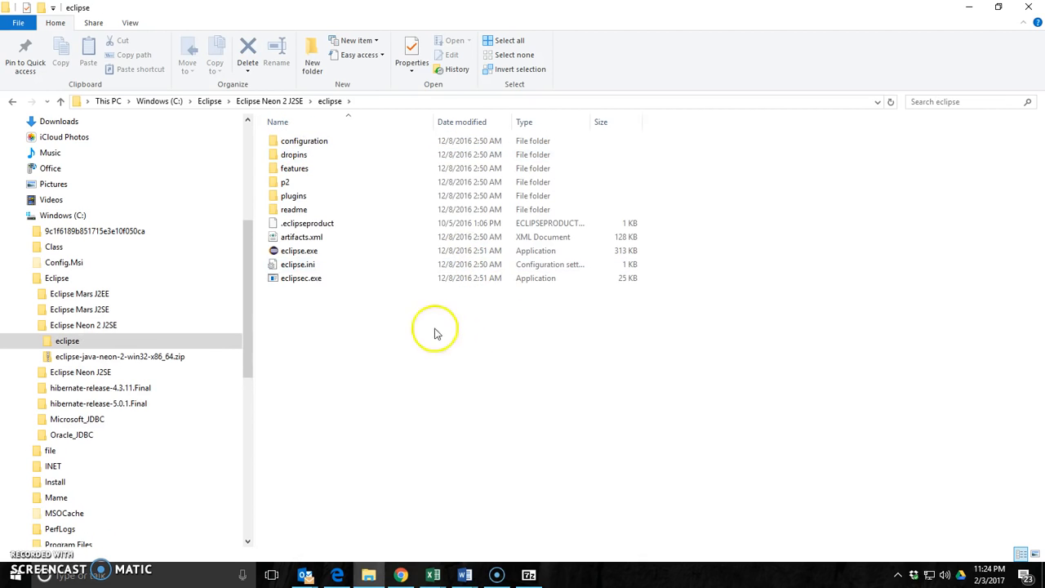
double_click(300, 253)
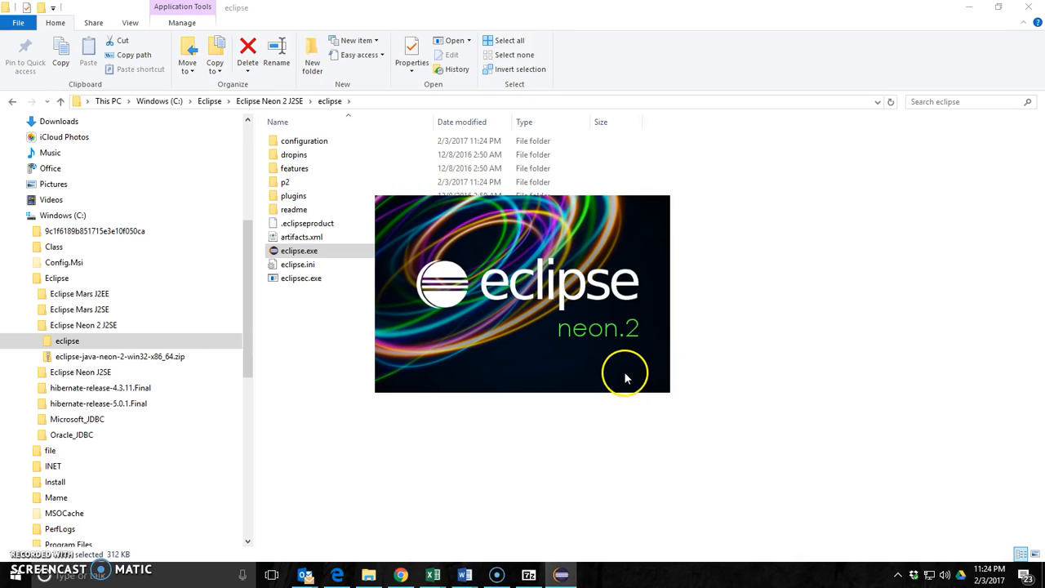
Step: Set the workspace to a Neon2 folder in the user's home directory, start Eclipse with it, and maximize its window
left_click(471, 236)
left_click_drag(471, 236, 423, 236)
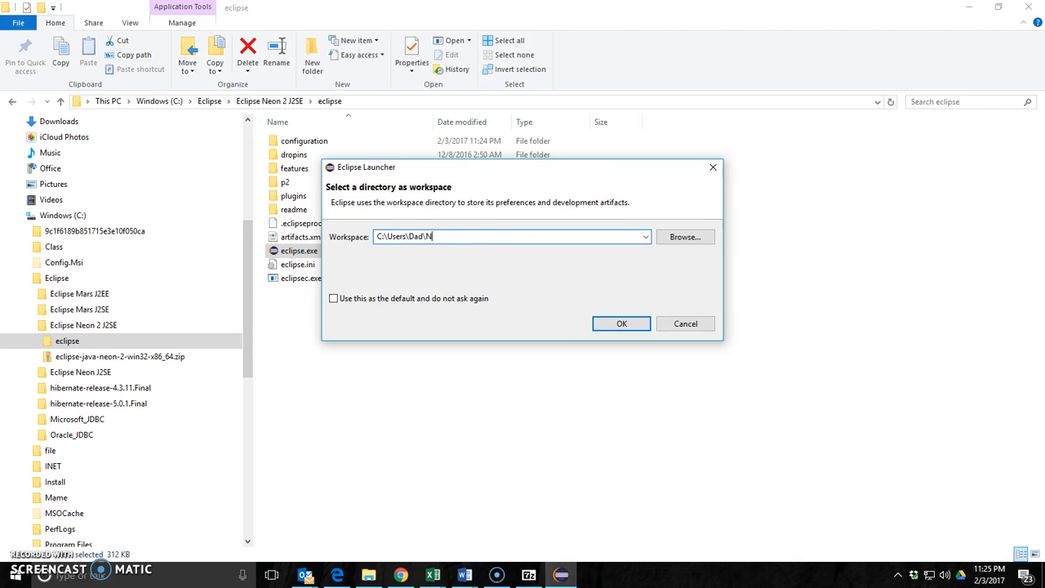
left_click(623, 324)
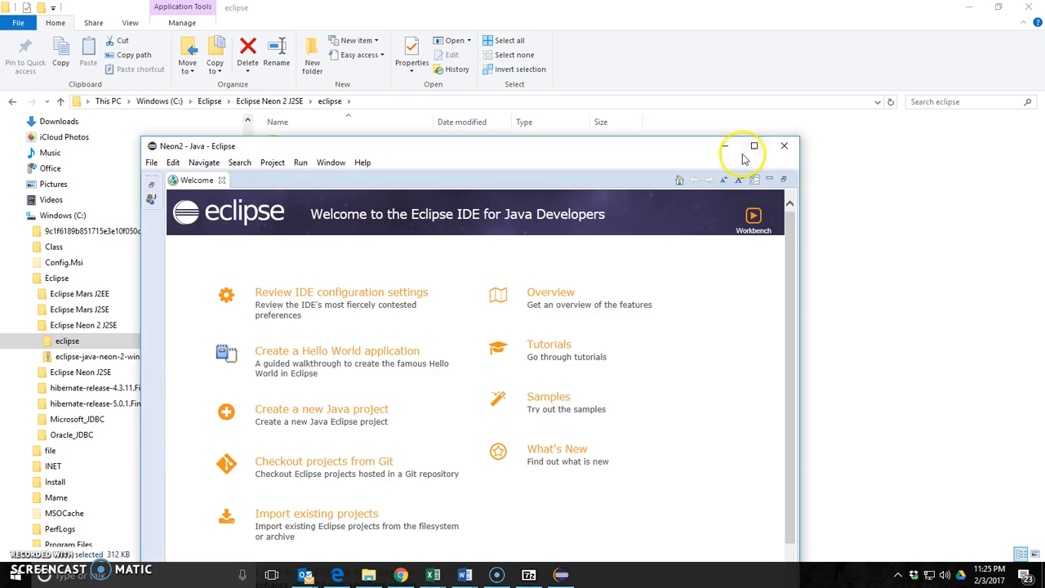
left_click(753, 146)
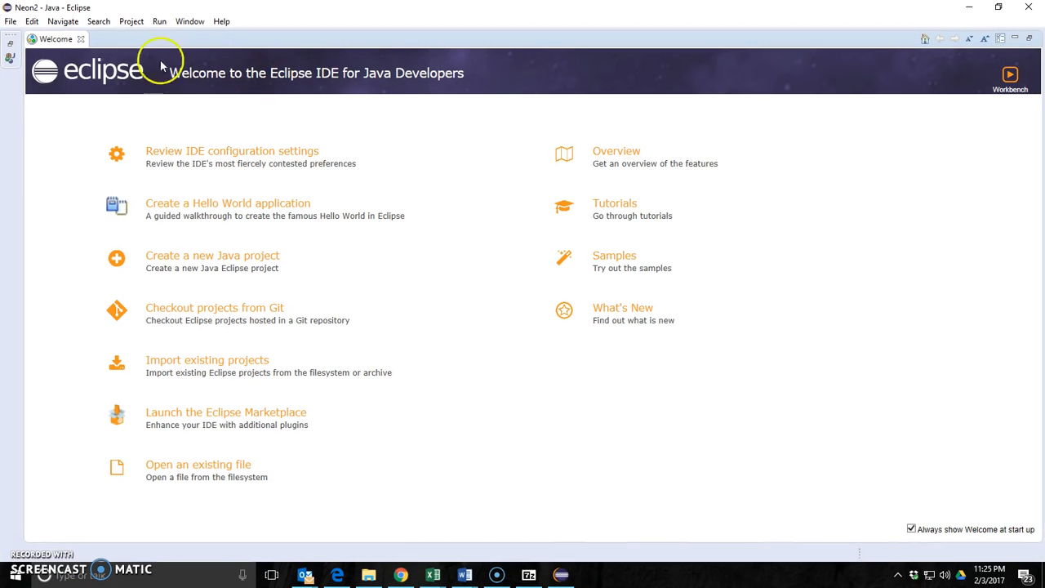
Step: Close the Welcome page to reveal the Java workbench
left_click(81, 39)
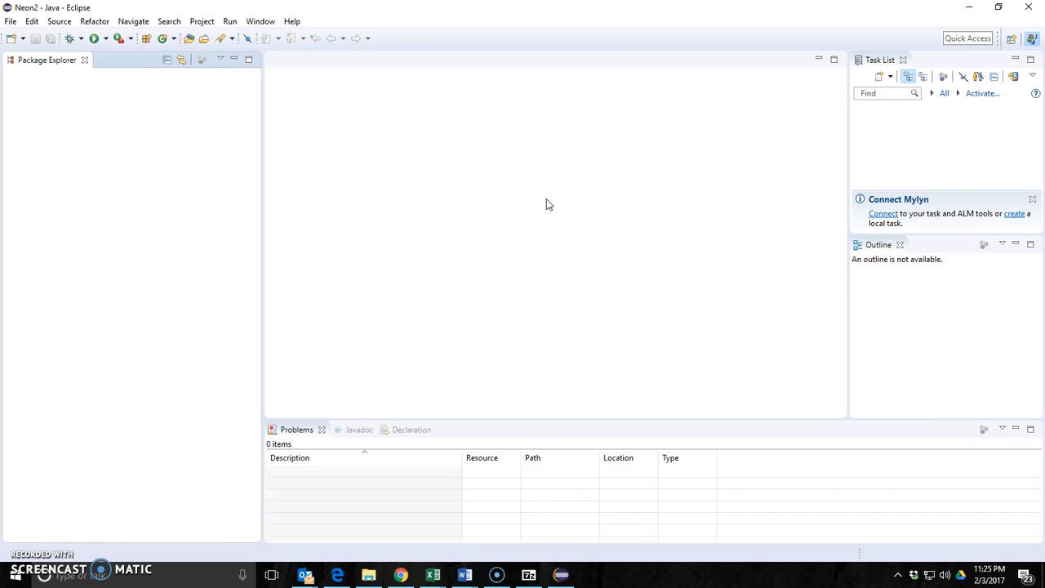
left_click(605, 184)
Step: Switch to Chrome and download 02_Eclipse_J2SE_Install_ObjectAID.html from the 1.1 Software Setup resources on the Sakai course site
left_click(398, 581)
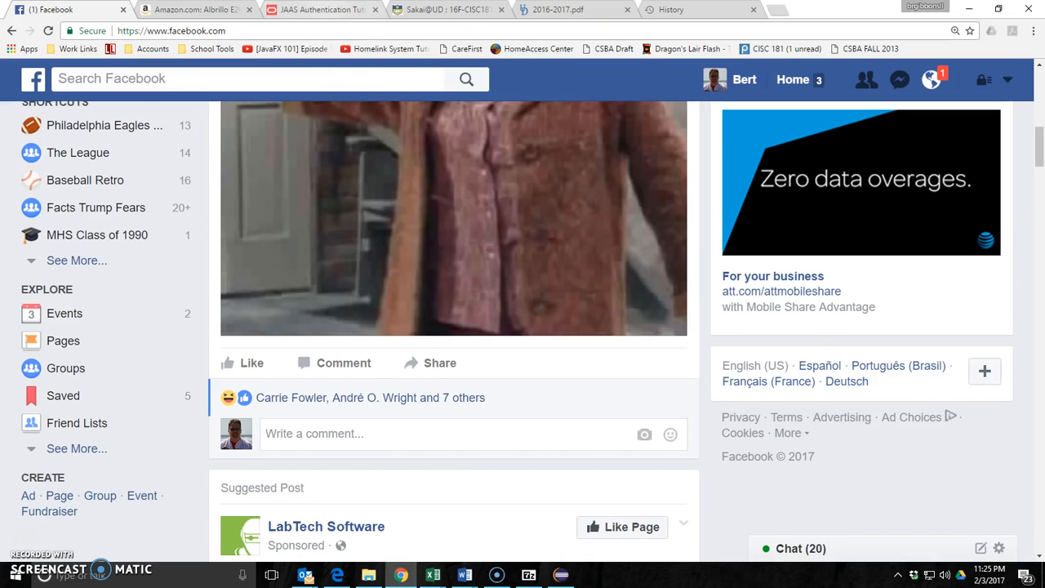
left_click(328, 9)
left_click(446, 10)
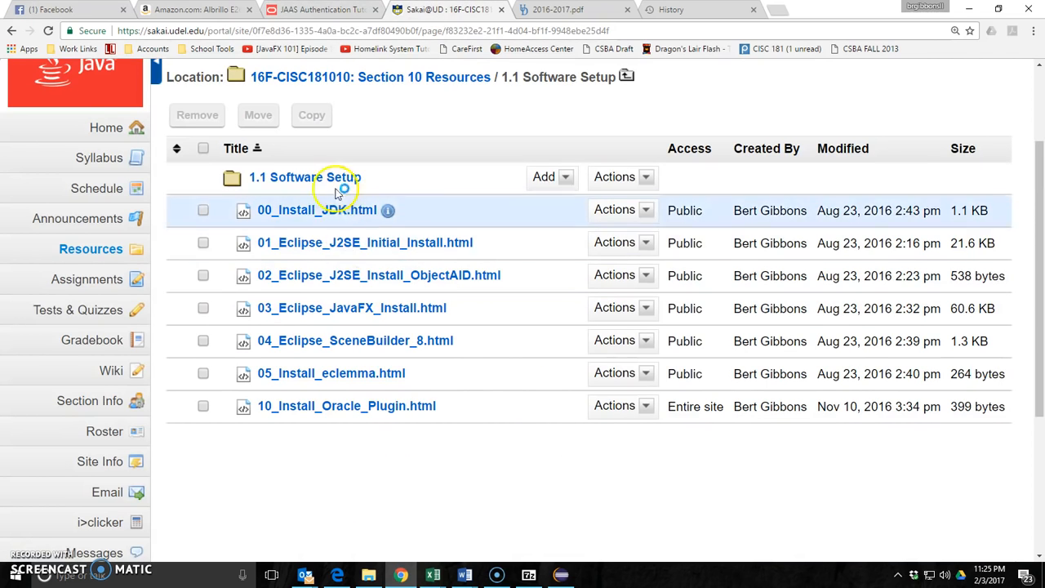
scroll(228, 180, "up", 3)
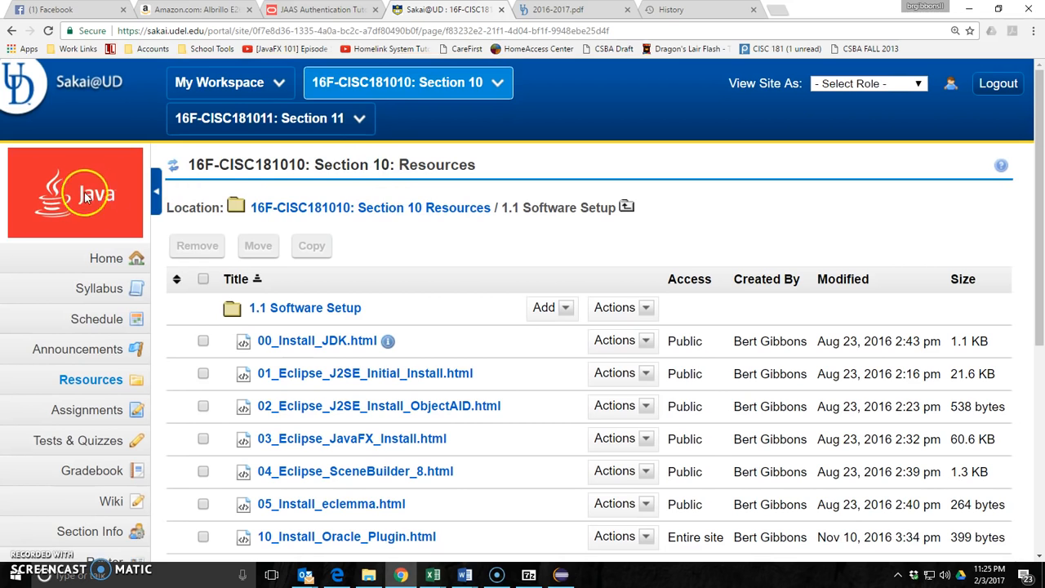
scroll(455, 263, "down", 2)
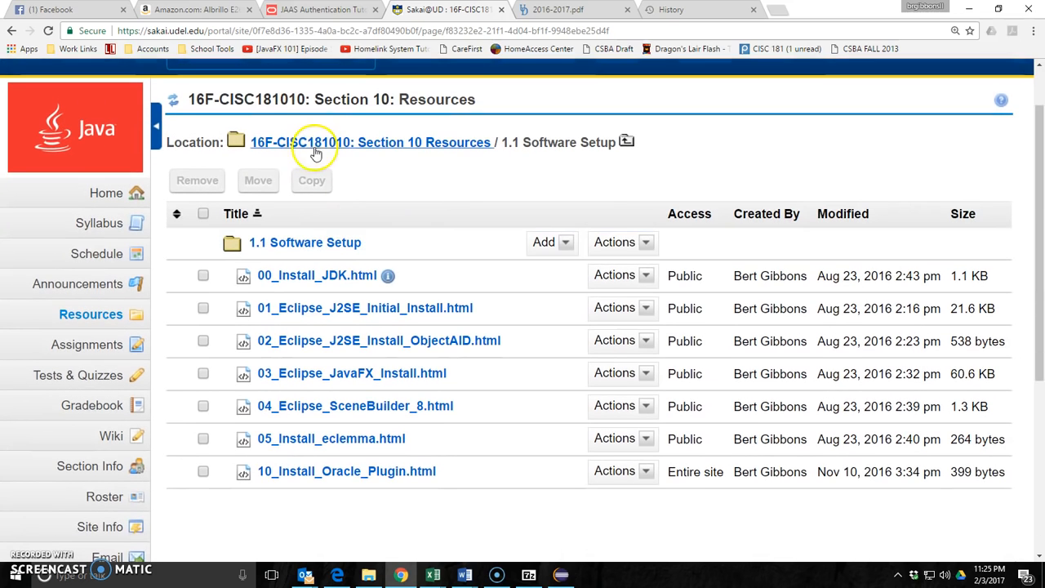
scroll(411, 269, "down", 2)
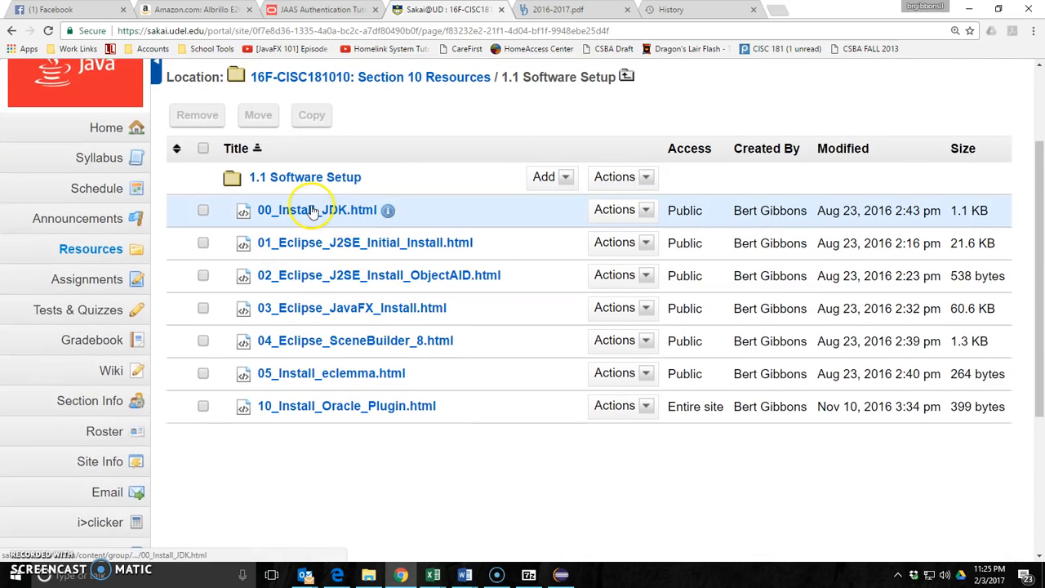
left_click(400, 280)
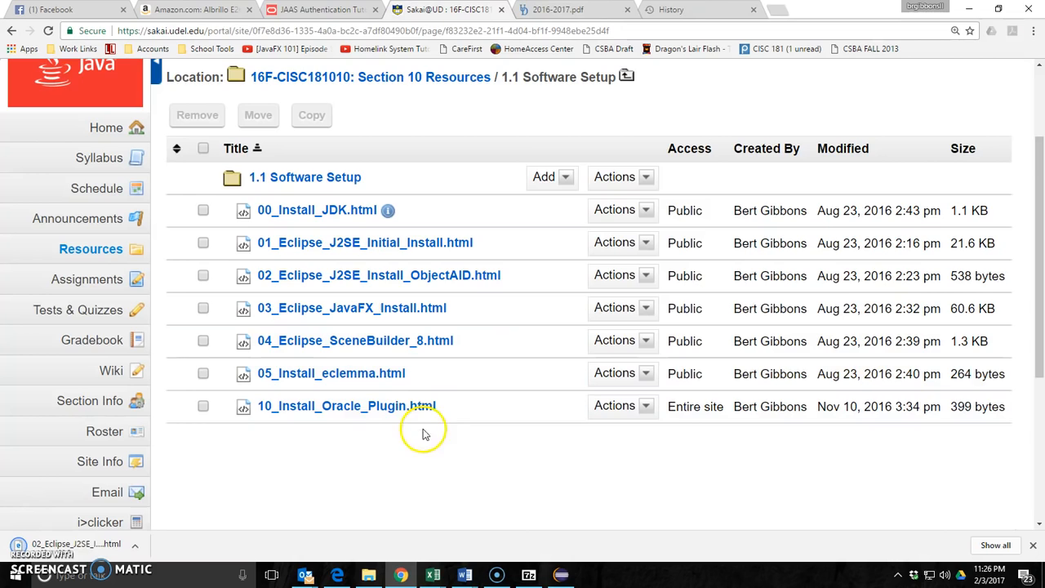
left_click(133, 545)
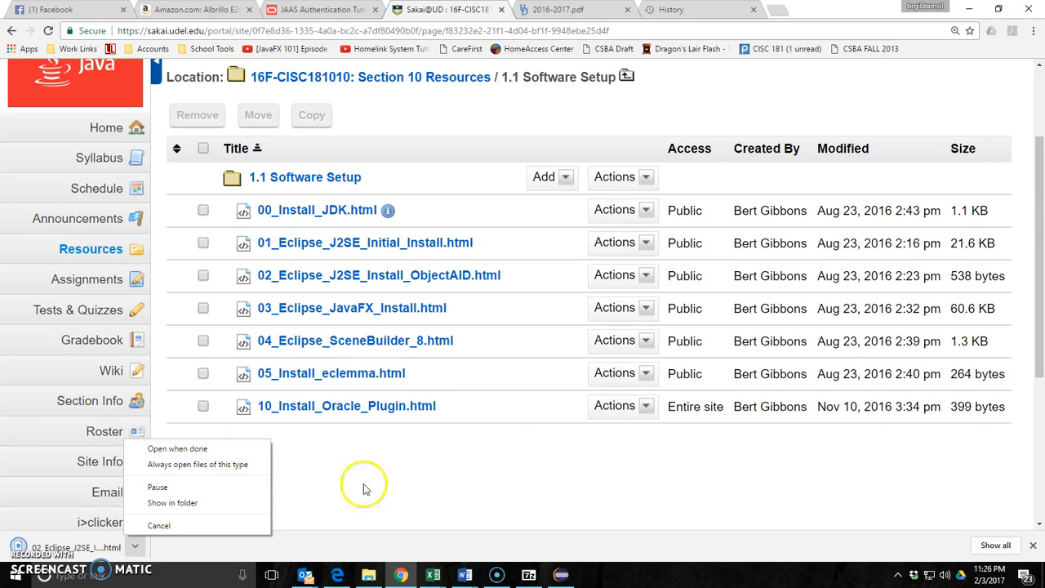
left_click(390, 485)
left_click(137, 550)
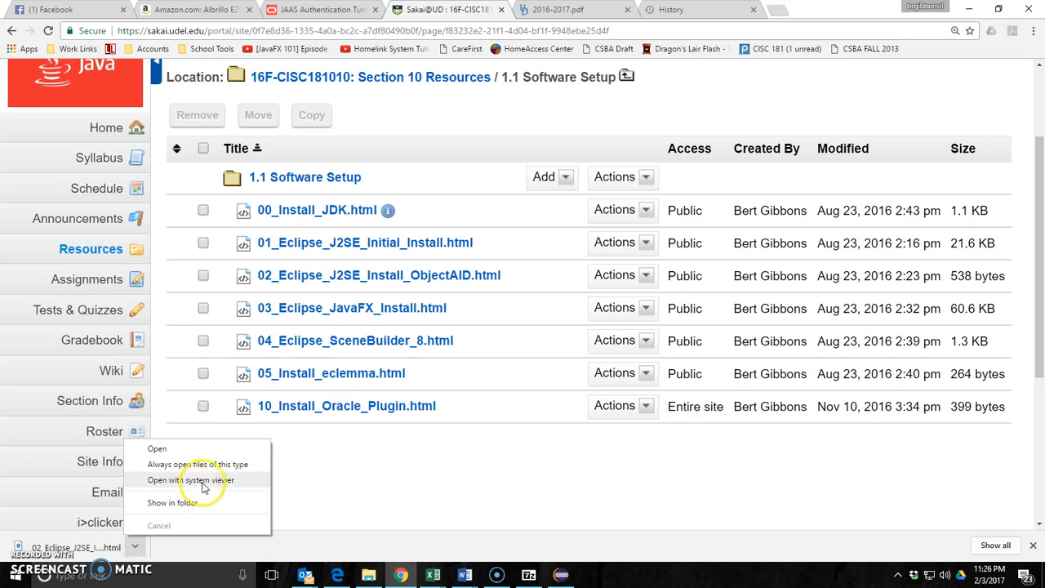
left_click(196, 448)
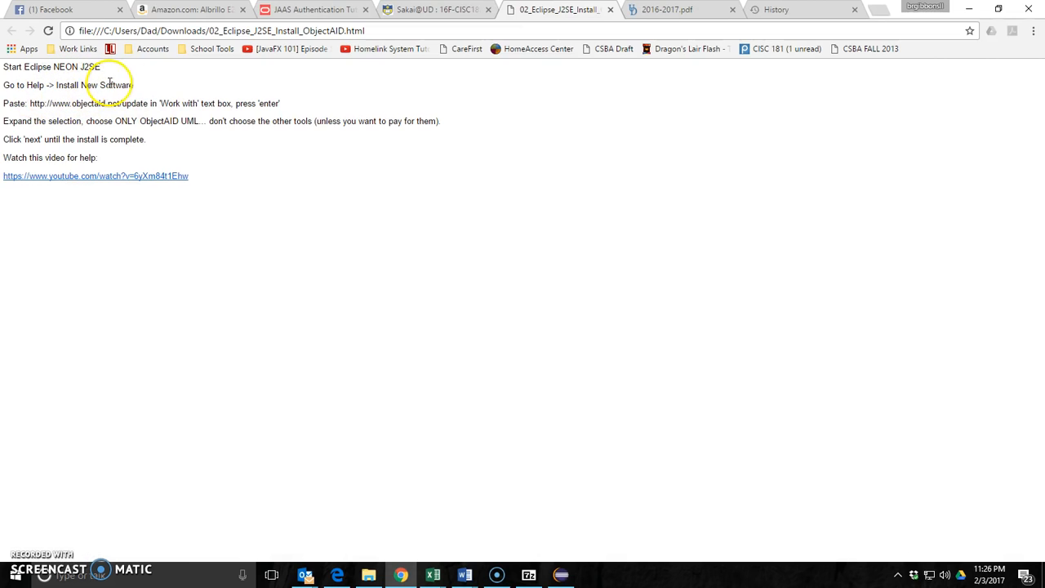
left_click_drag(44, 104, 149, 104)
key("ctrl+c")
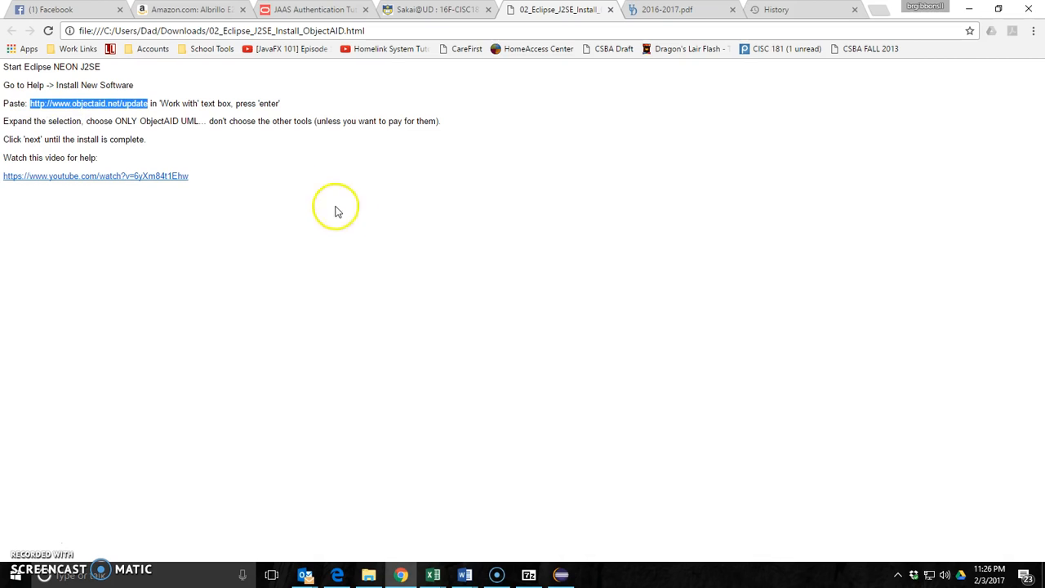
left_click(569, 578)
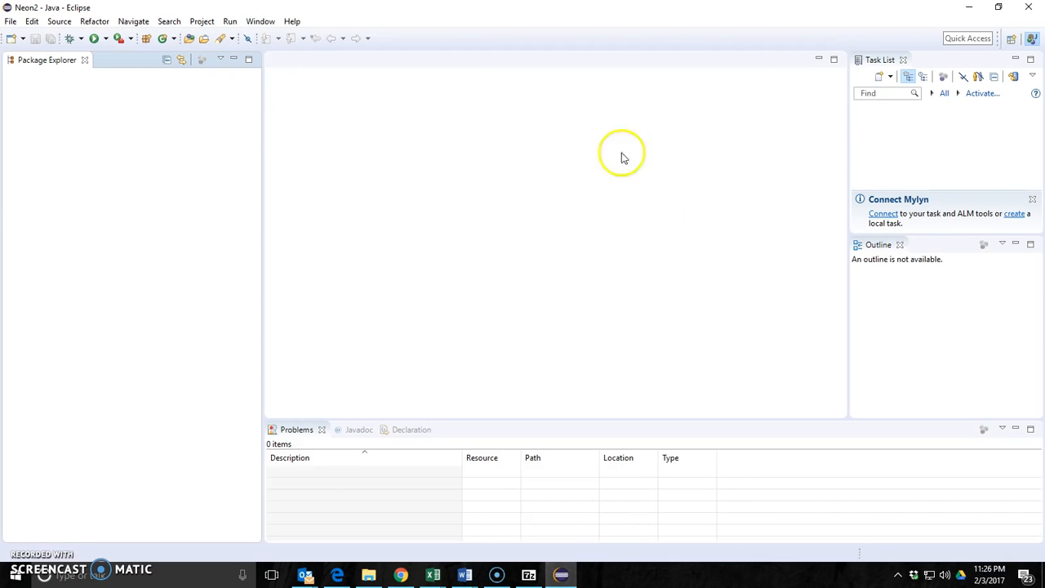
left_click(291, 21)
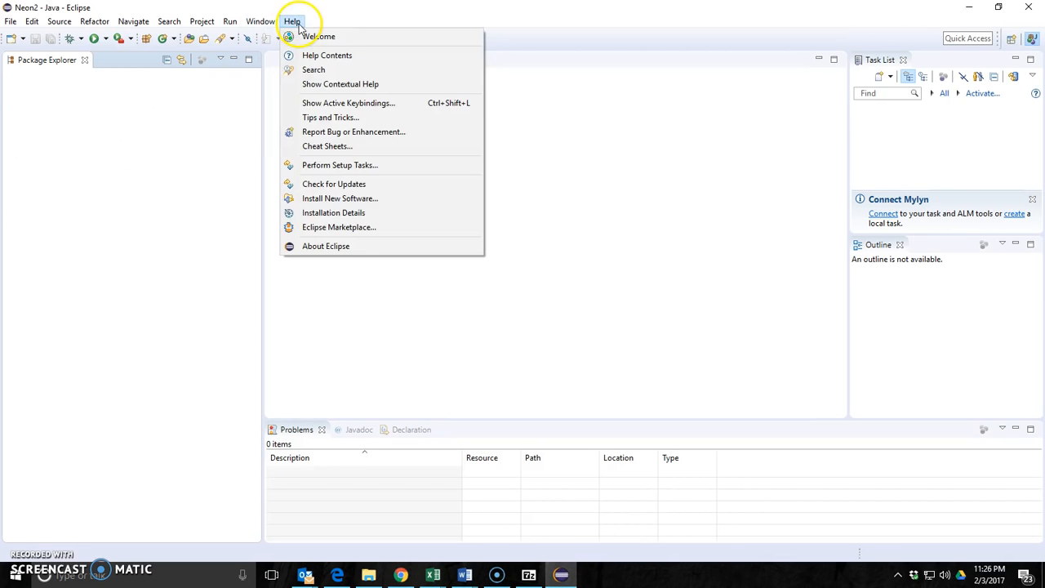
left_click(315, 199)
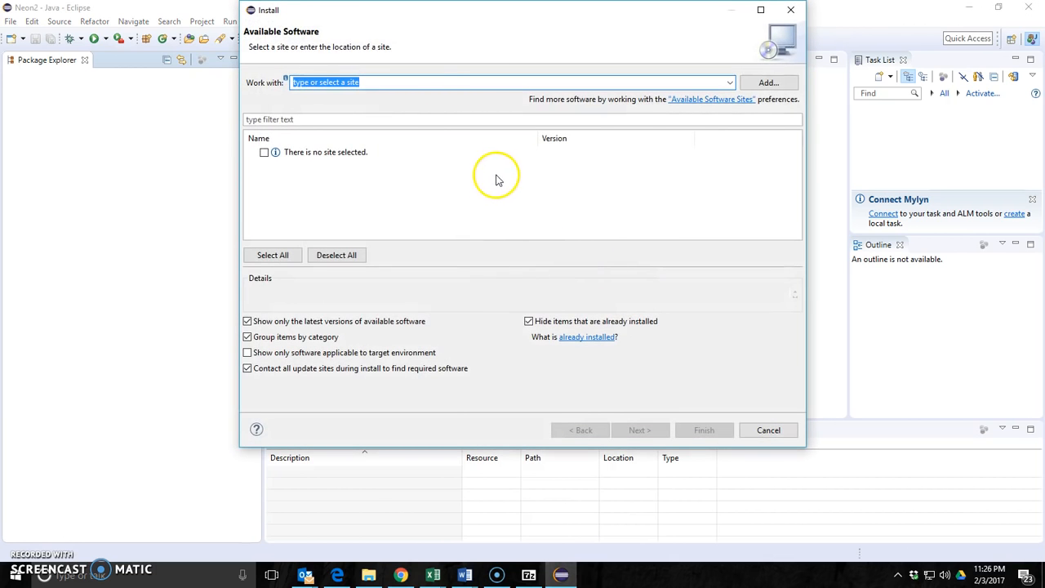
key("ctrl+v")
key("Return")
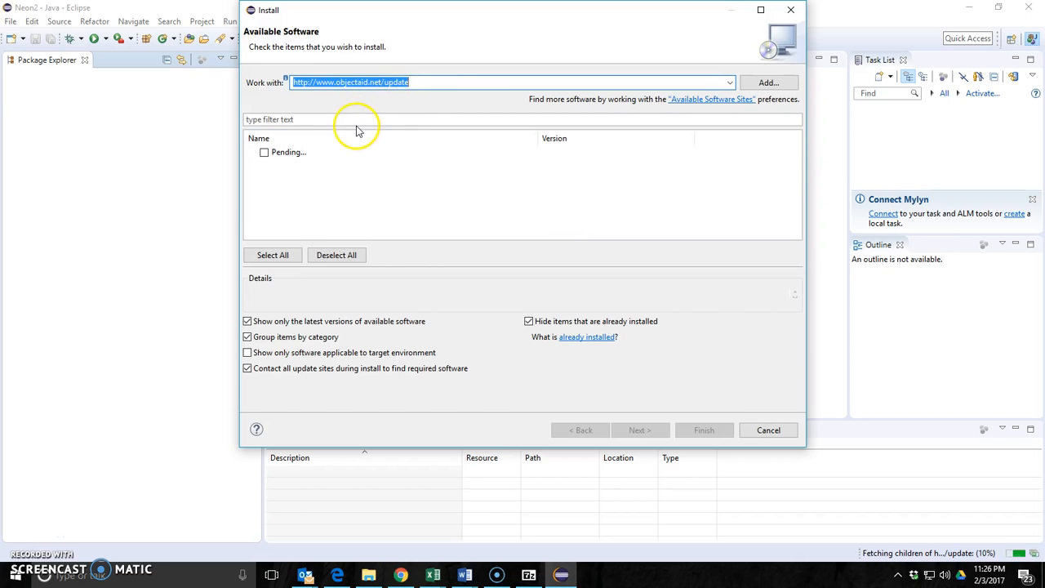
left_click(425, 117)
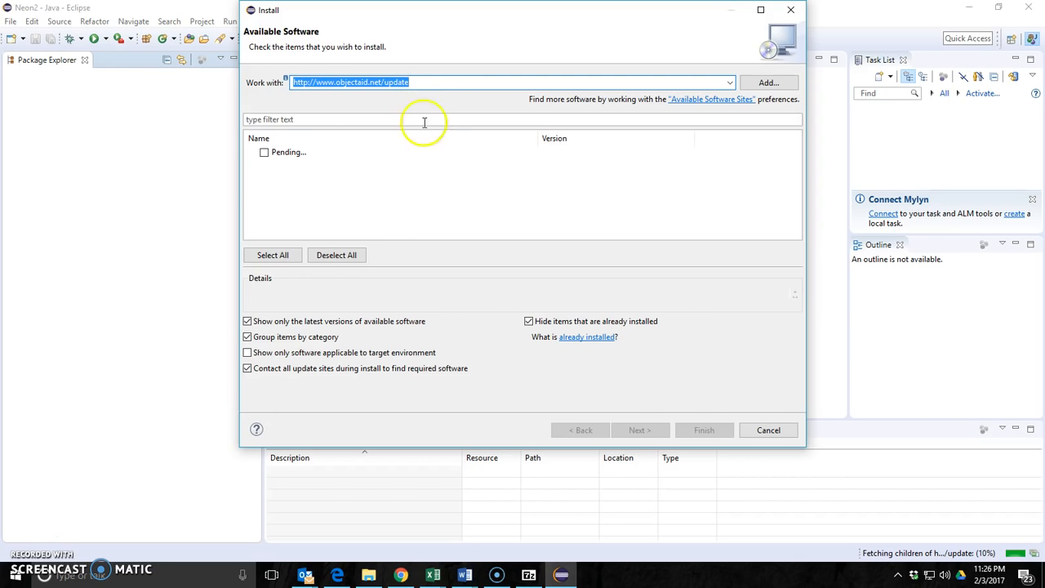
left_click(422, 79)
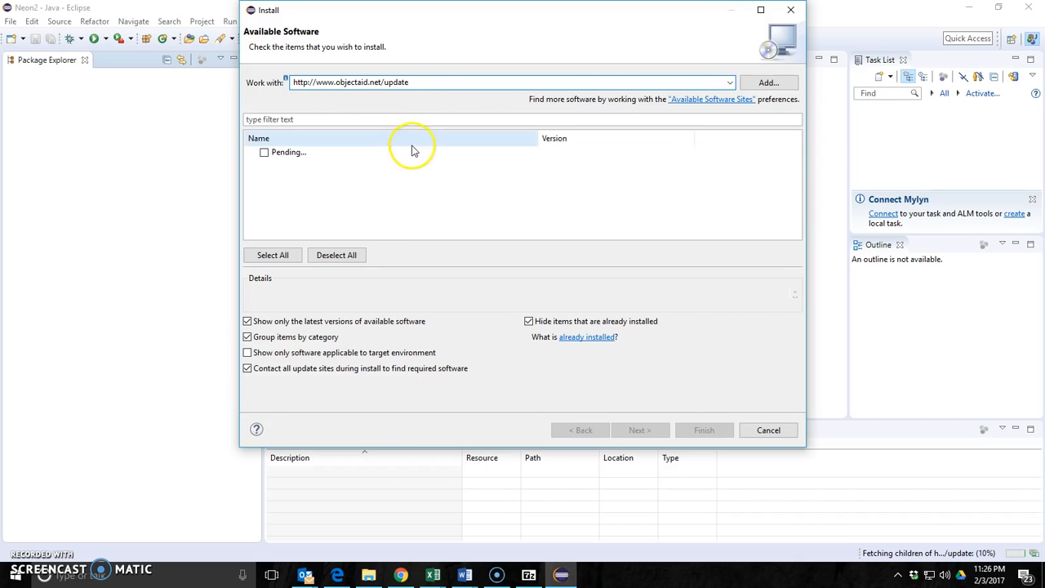
double_click(343, 82)
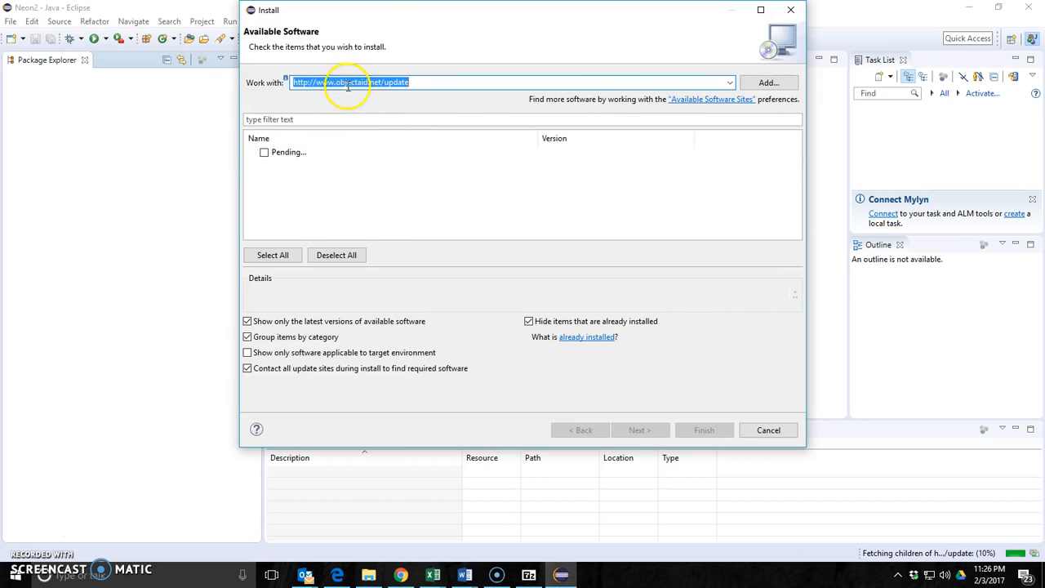
left_click(365, 82)
left_click_drag(368, 83, 337, 82)
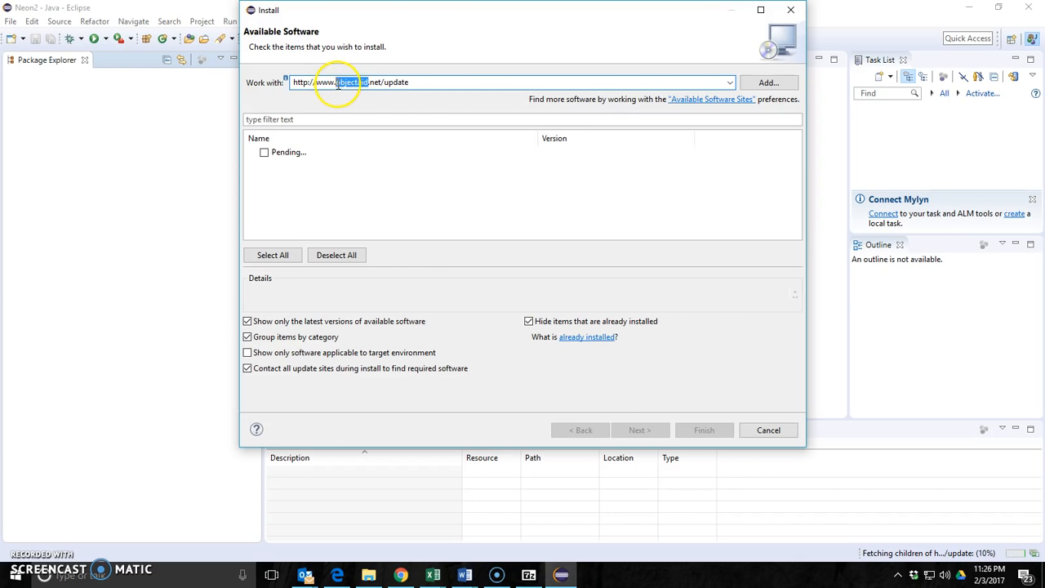
Step: In a new Edge tab, search Google for "objectaid eclipse plugin" and open the ObjectAID UML Explorer home page
left_click(337, 573)
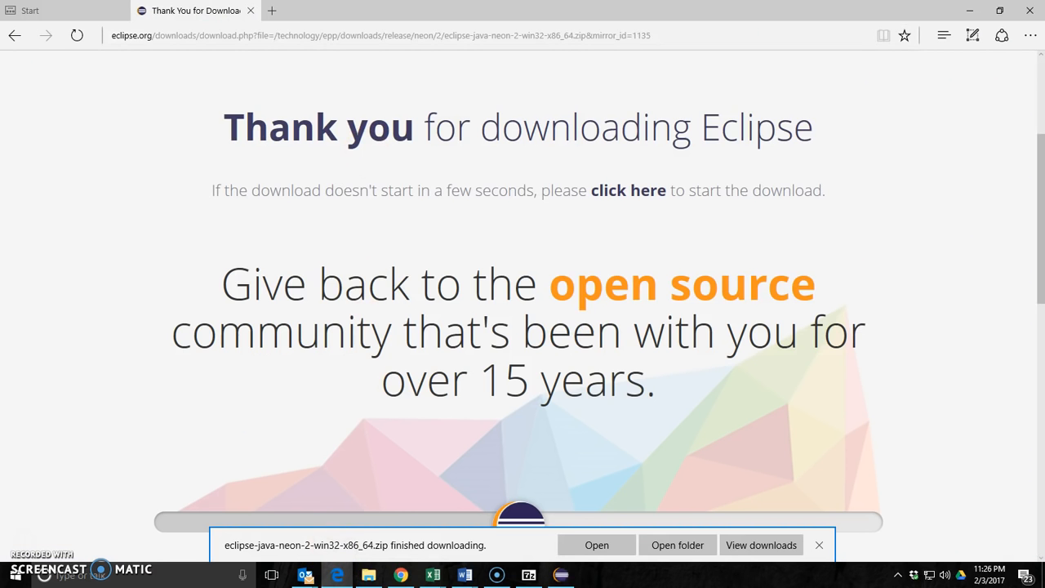
left_click(273, 10)
type("w")
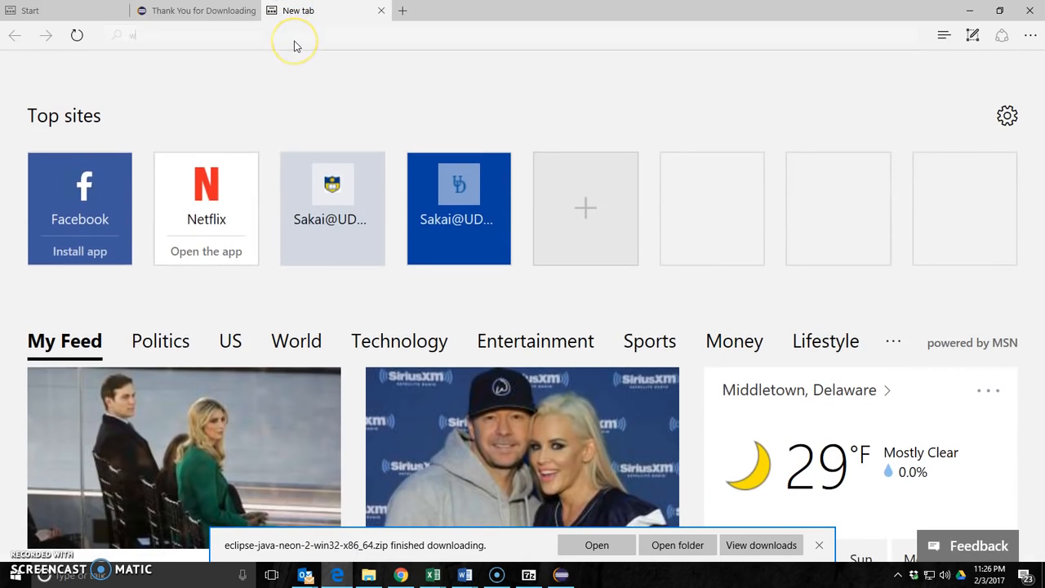
type("ww.google.com/")
key("Return")
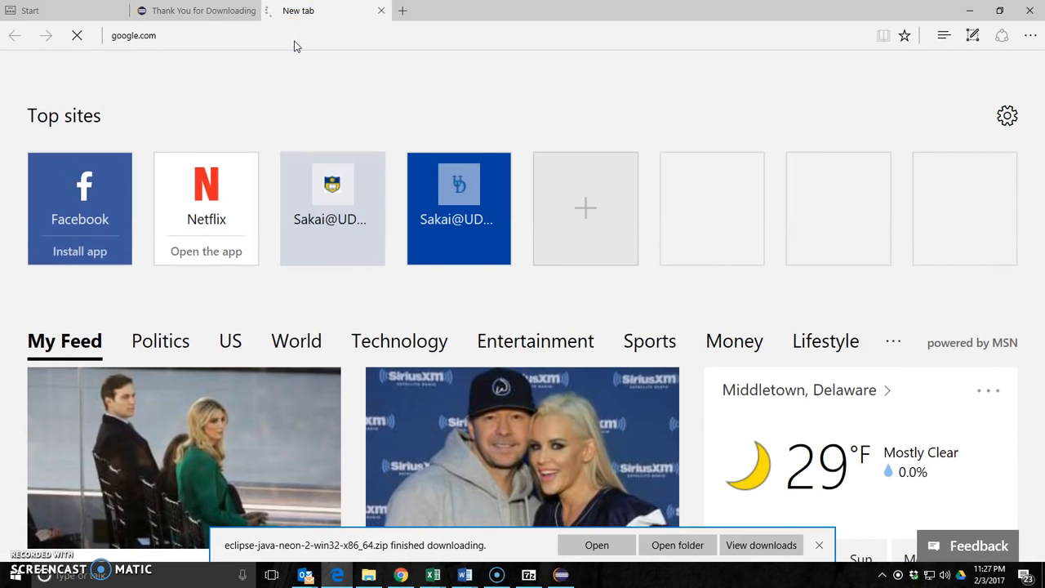
type("objectaid")
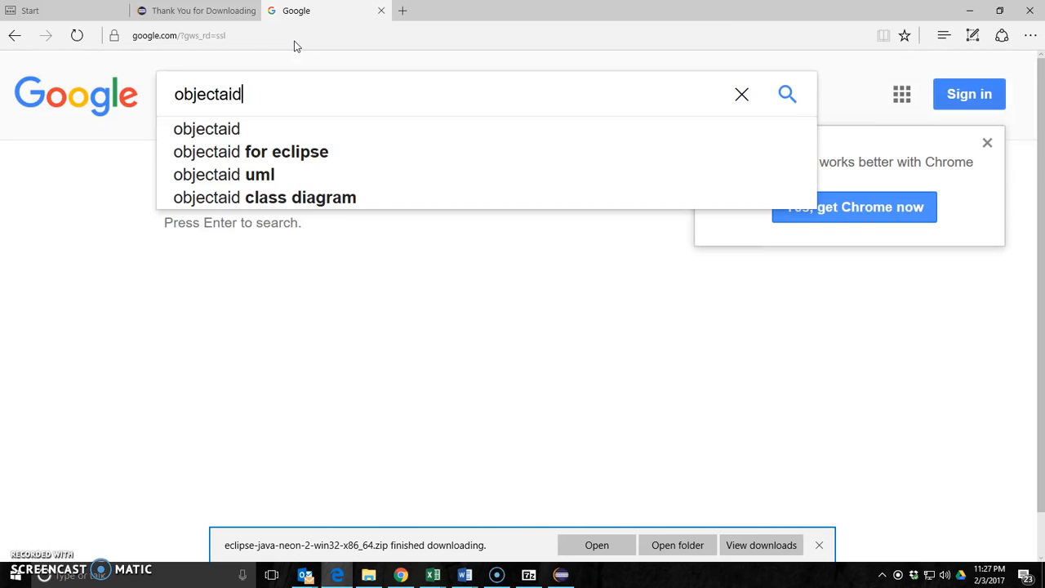
type(" e")
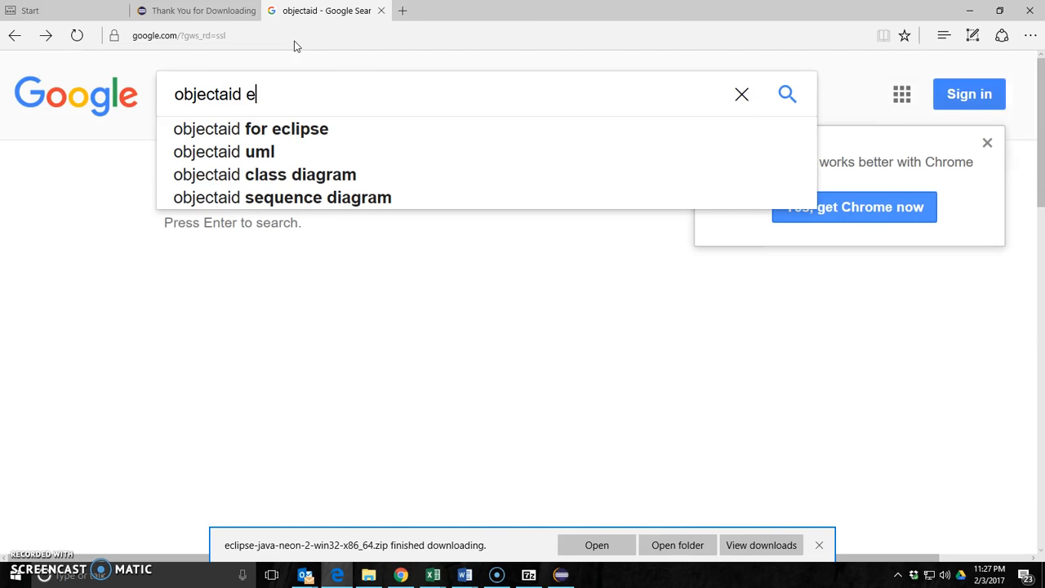
type("clipse plugin")
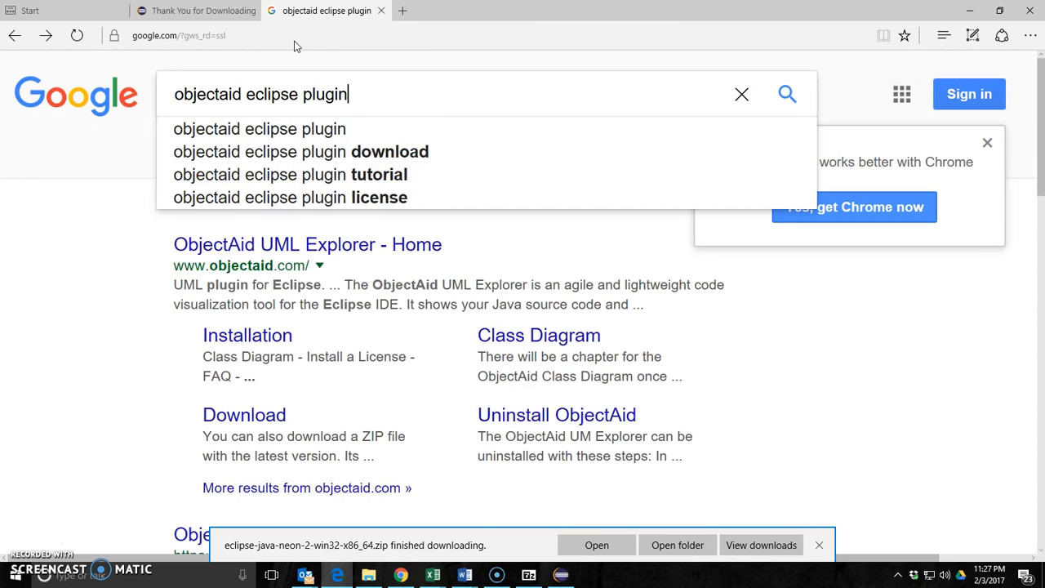
key("Return")
left_click(292, 244)
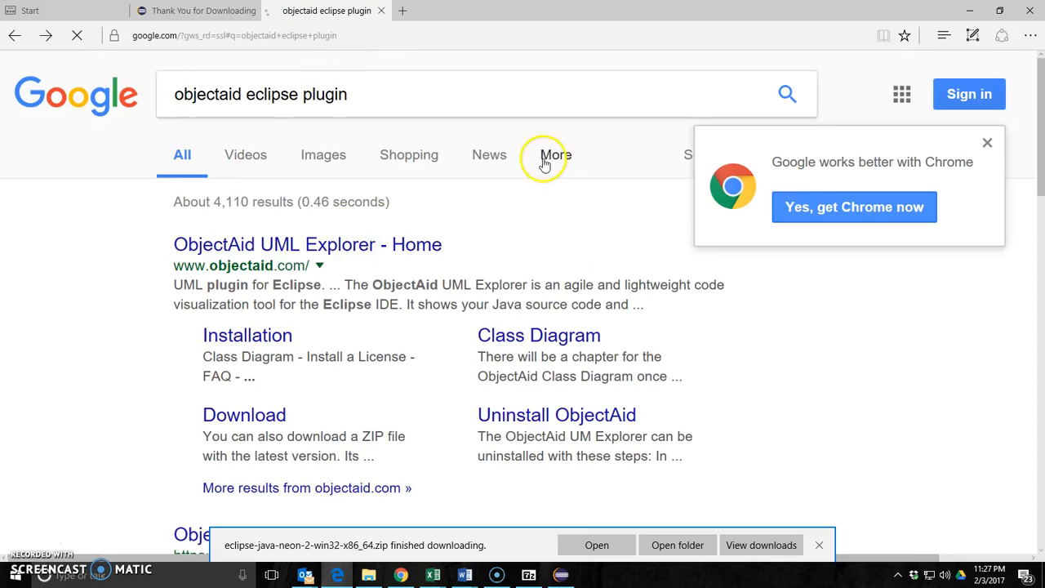
scroll(525, 278, "down", 4)
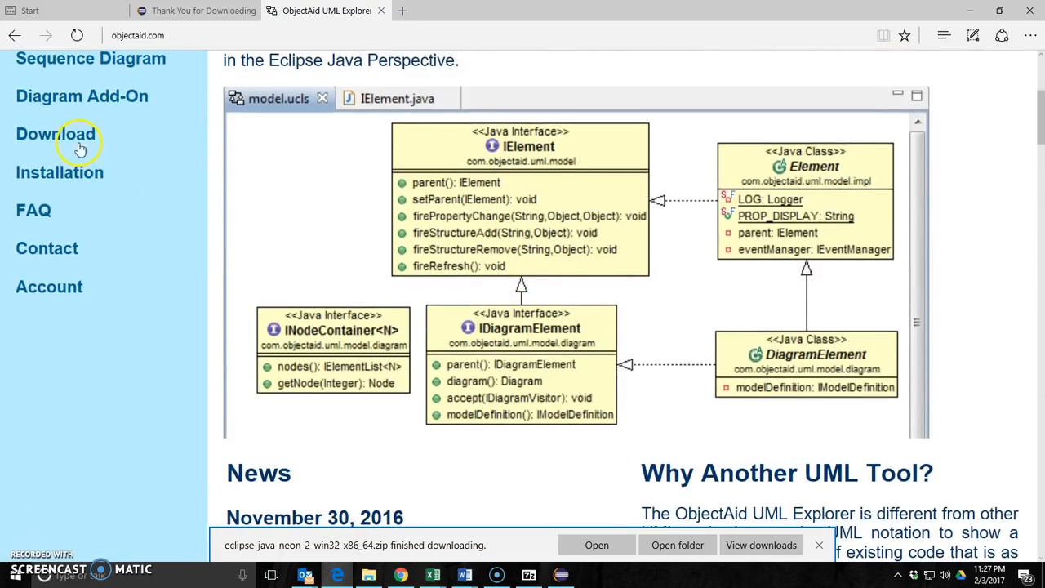
left_click(80, 149)
scroll(560, 240, "down", 3)
mouse_move(553, 171)
left_mouse_down()
mouse_move(294, 160)
mouse_move(548, 159)
left_mouse_up()
key("ctrl+c")
left_click(296, 159)
left_click(561, 574)
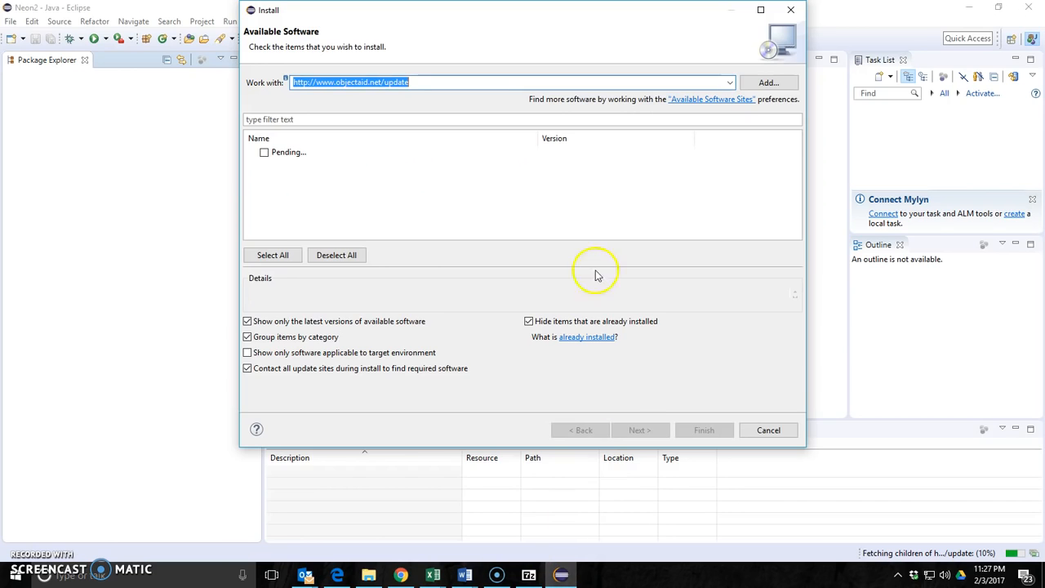
left_click_drag(457, 82, 265, 49)
key("ctrl+v")
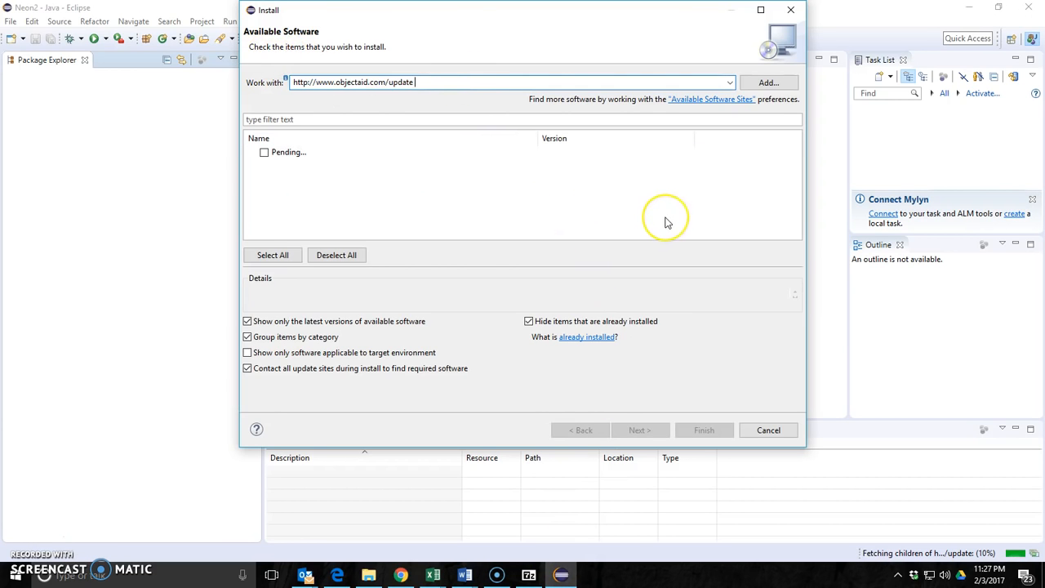
key("Return")
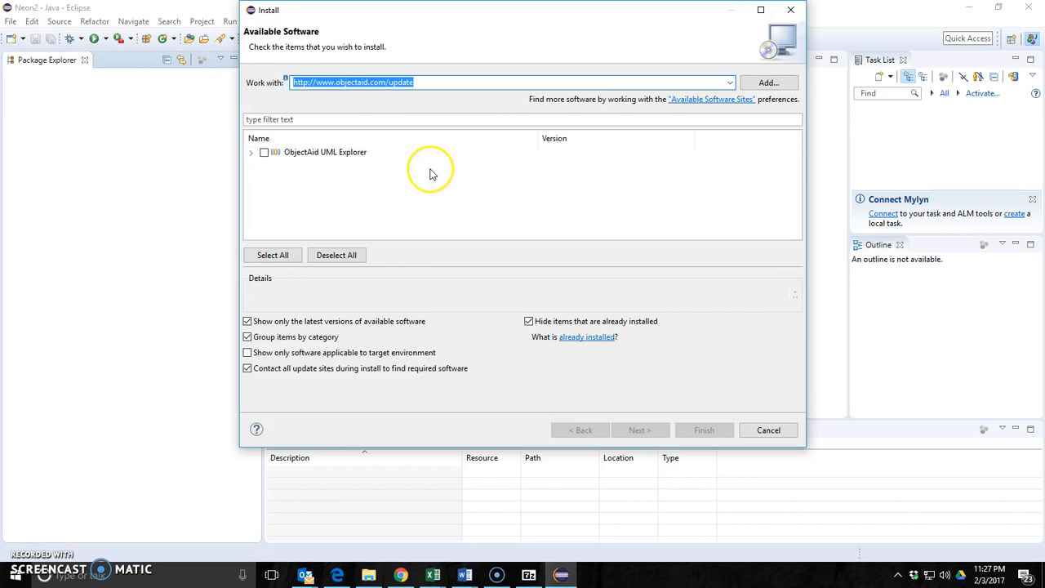
Step: Choose only ObjectAID Class Diagram under ObjectAID UML Explorer and proceed to the install details
left_click(250, 152)
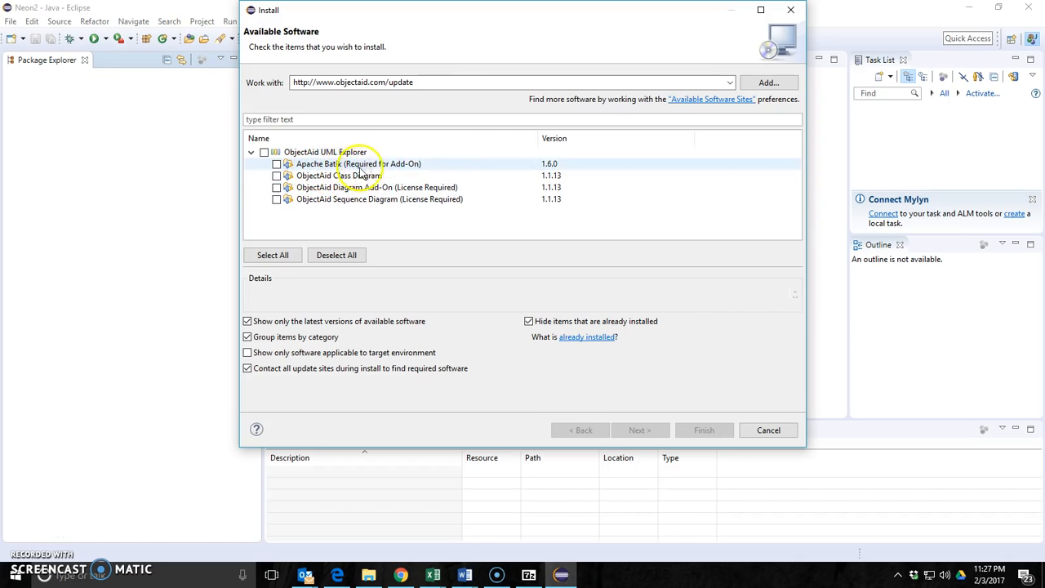
left_click(276, 175)
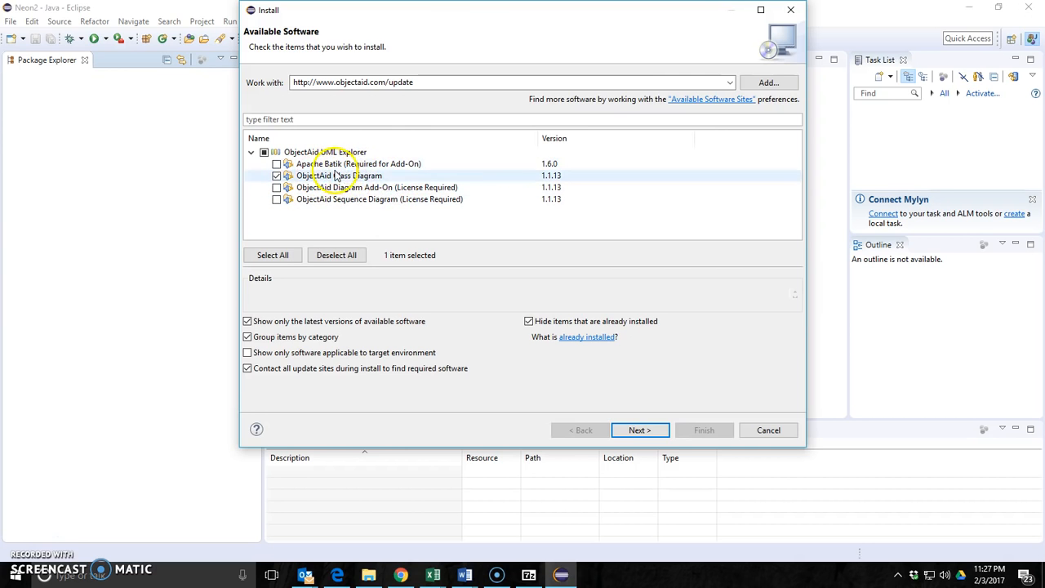
left_click(638, 430)
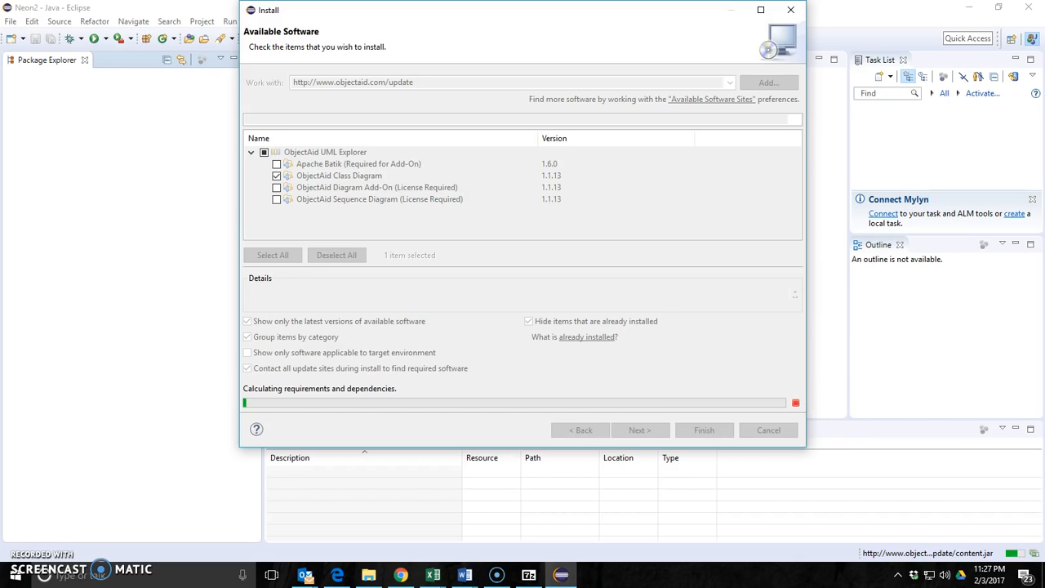
key("alt+Tab")
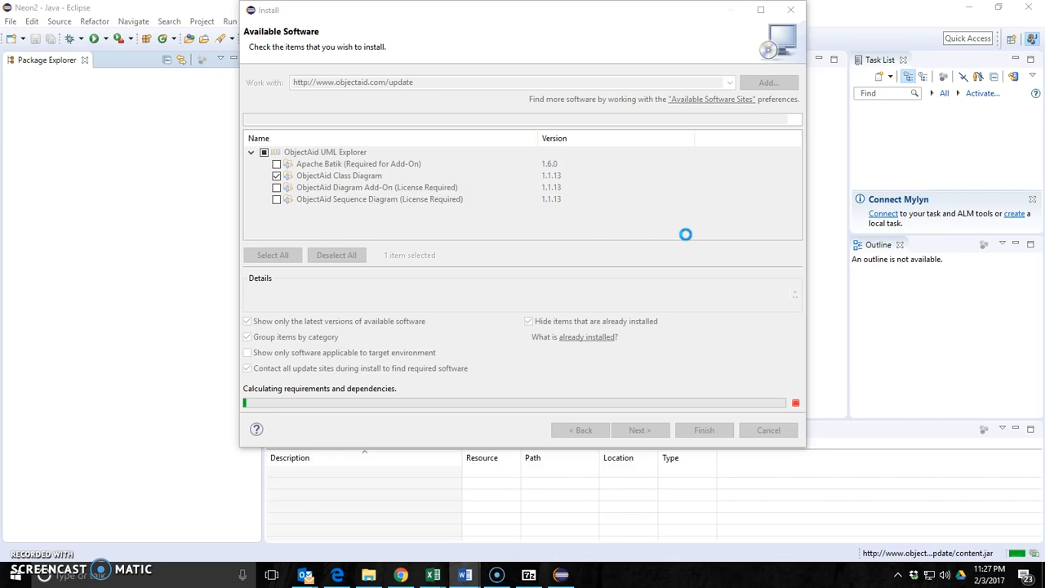
left_click(680, 234)
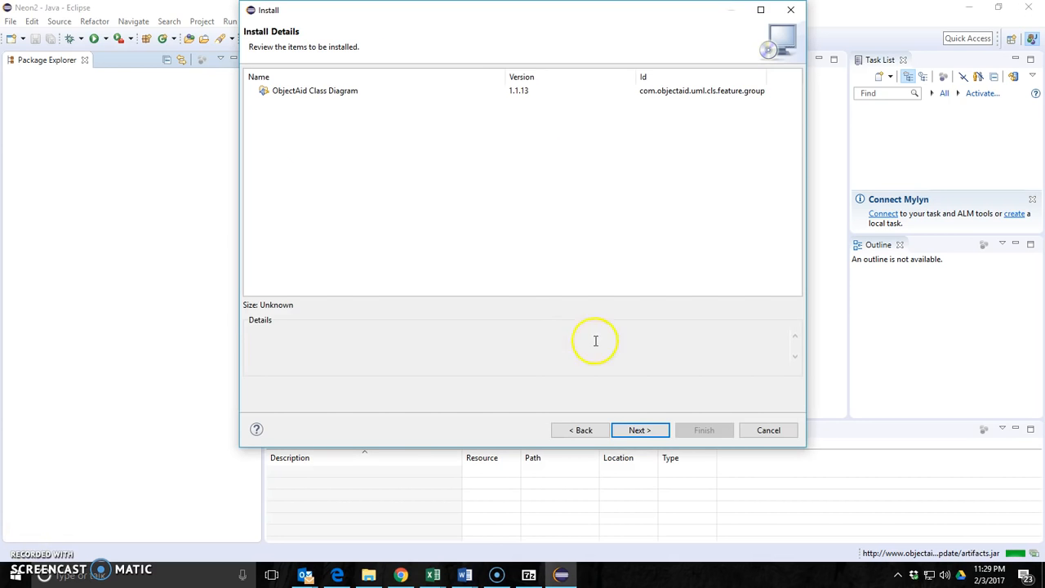
Step: Accept the ObjectAID Class Diagram license terms and start the plugin installation
left_click(639, 430)
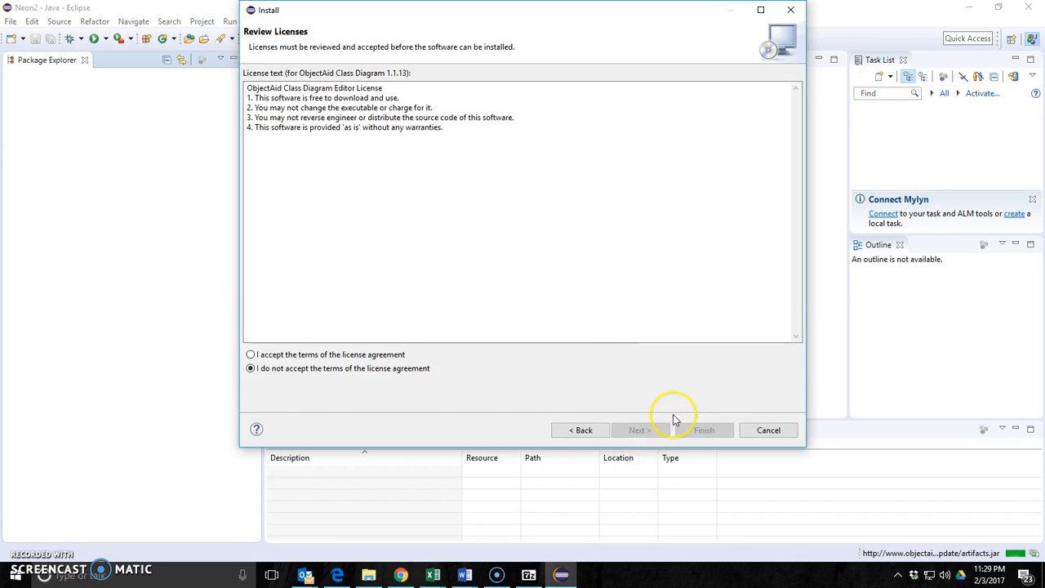
left_click(253, 354)
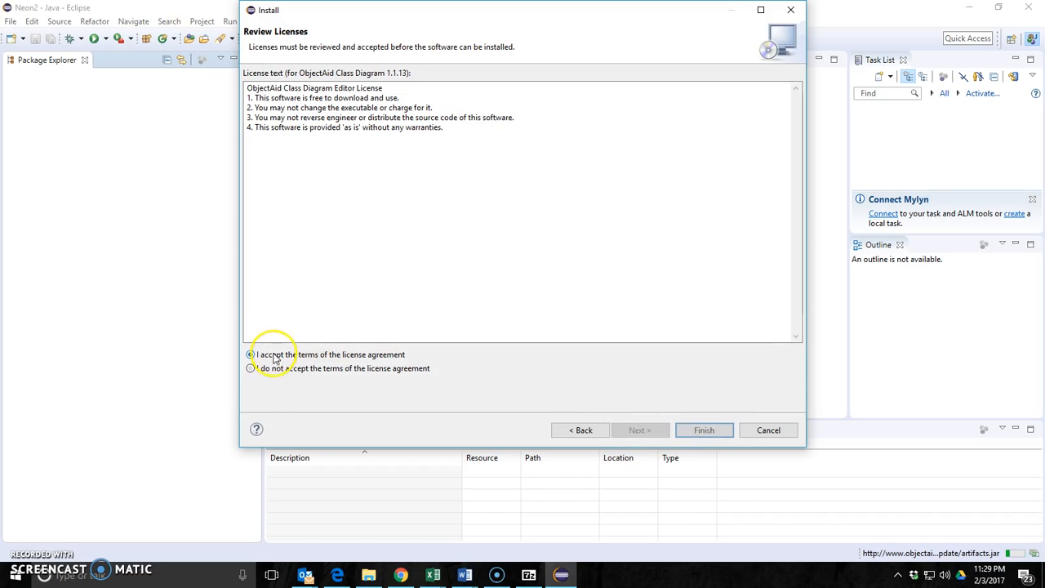
left_click(698, 431)
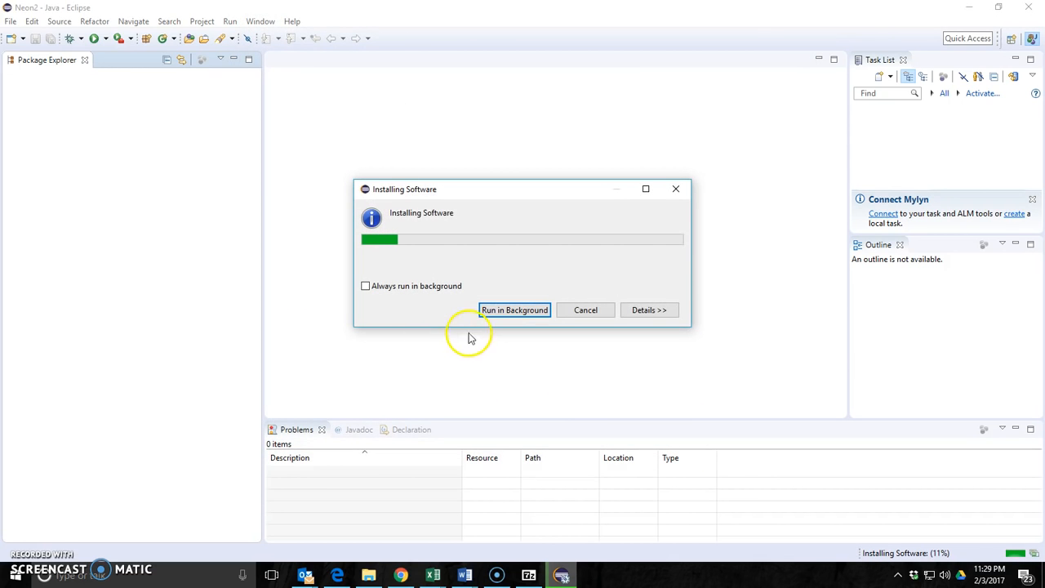
left_click(226, 283)
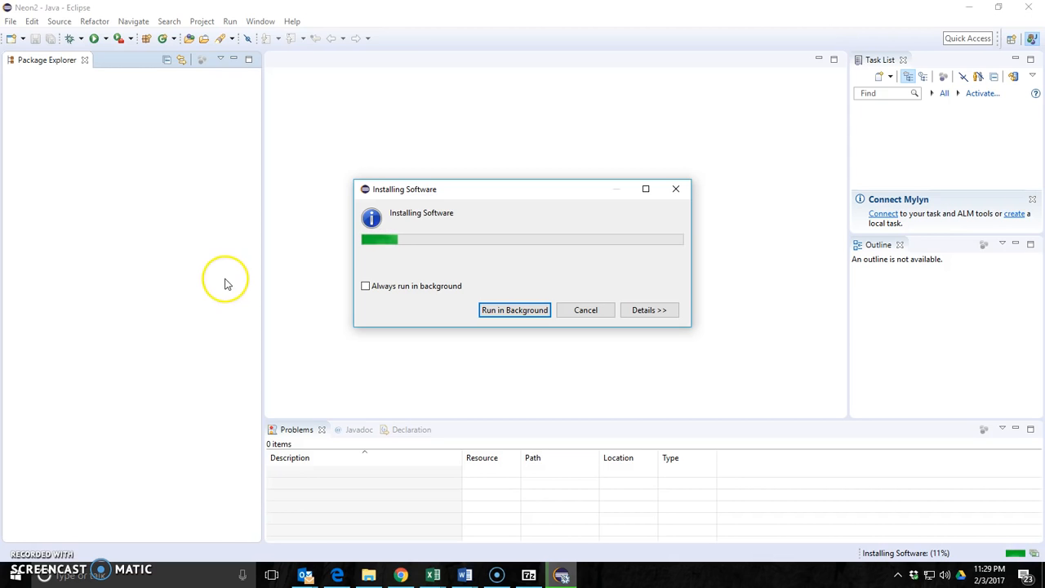
left_click(226, 284)
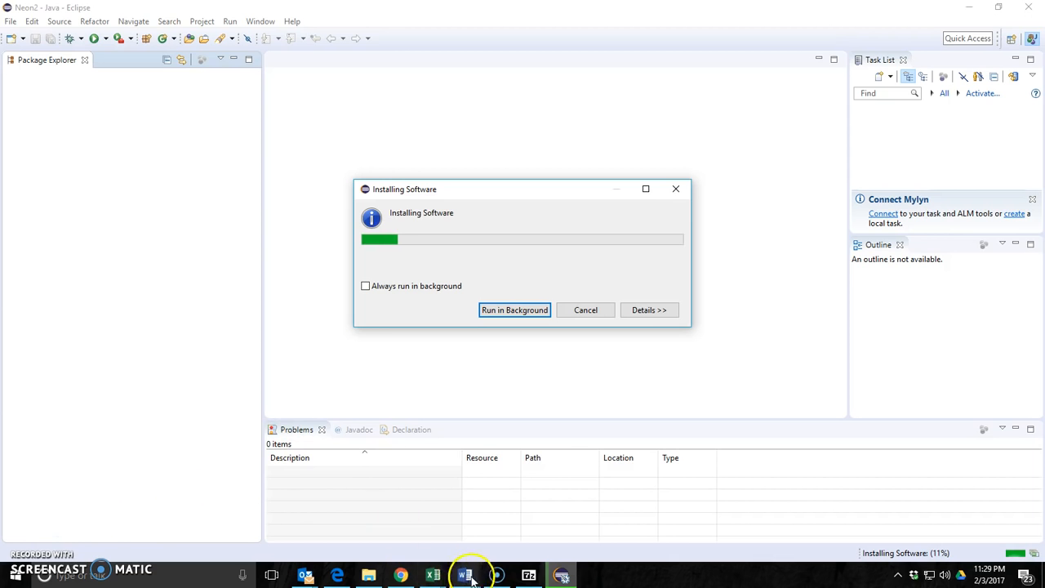
Step: Switch to Chrome to view the 1.1 Software Setup resources on the Sakai course site, and return to Eclipse
left_click(403, 574)
left_click(428, 10)
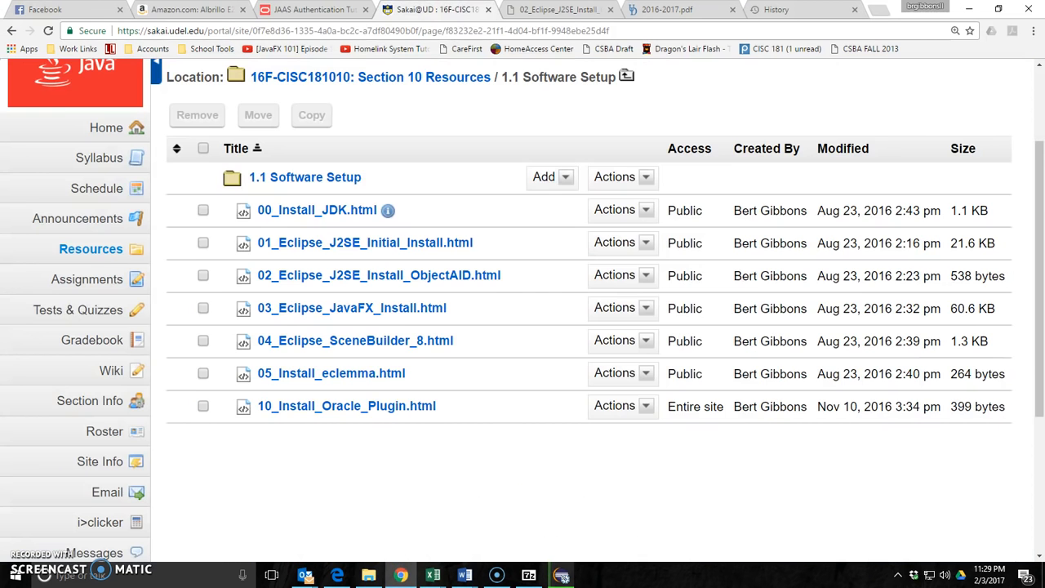
left_click(564, 578)
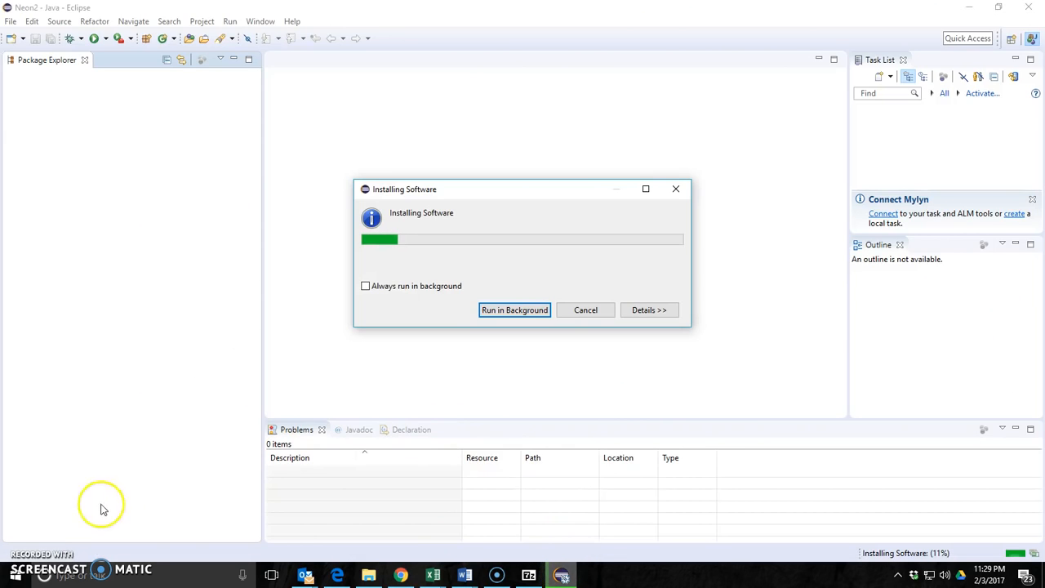